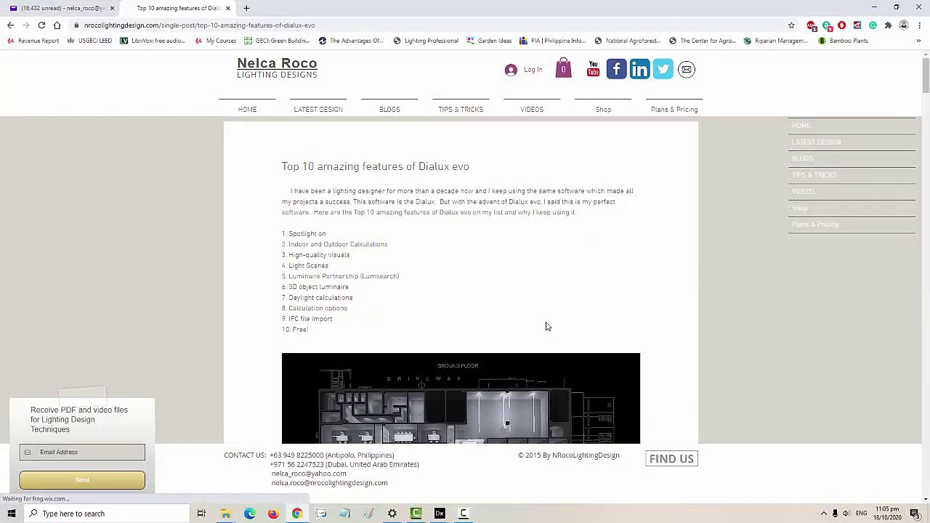
# Read the Top 10 amazing features of Dialux evo article from the feature list down to the Spotlight On images
pyautogui.scroll(-3, 643, 311)
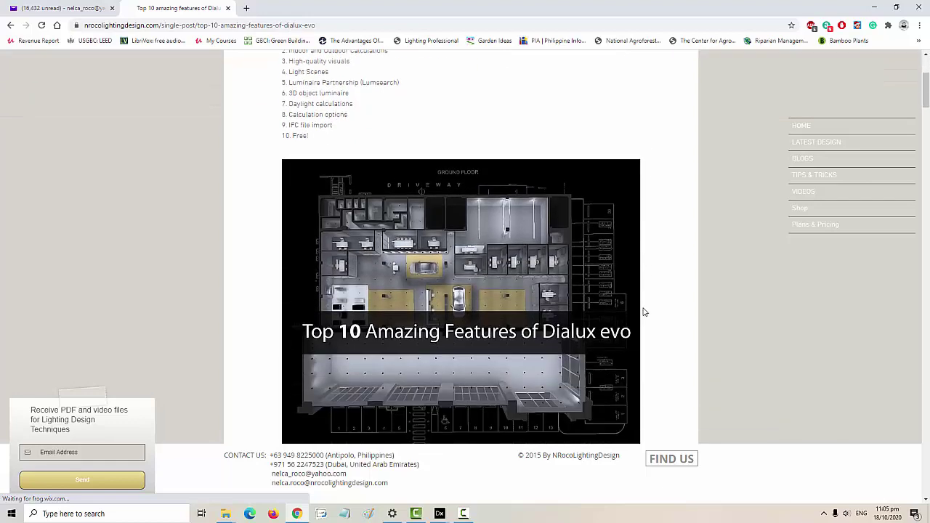
pyautogui.scroll(3, 644, 312)
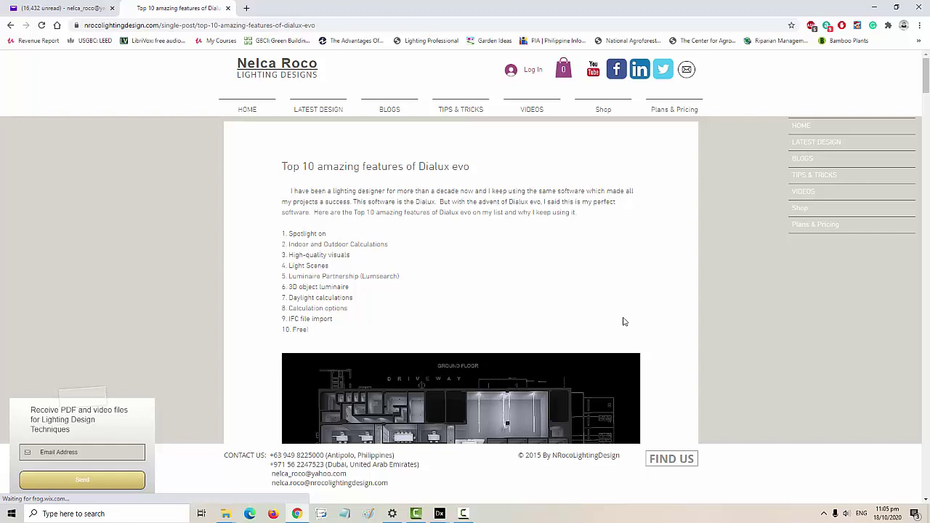
pyautogui.scroll(-1, 623, 321)
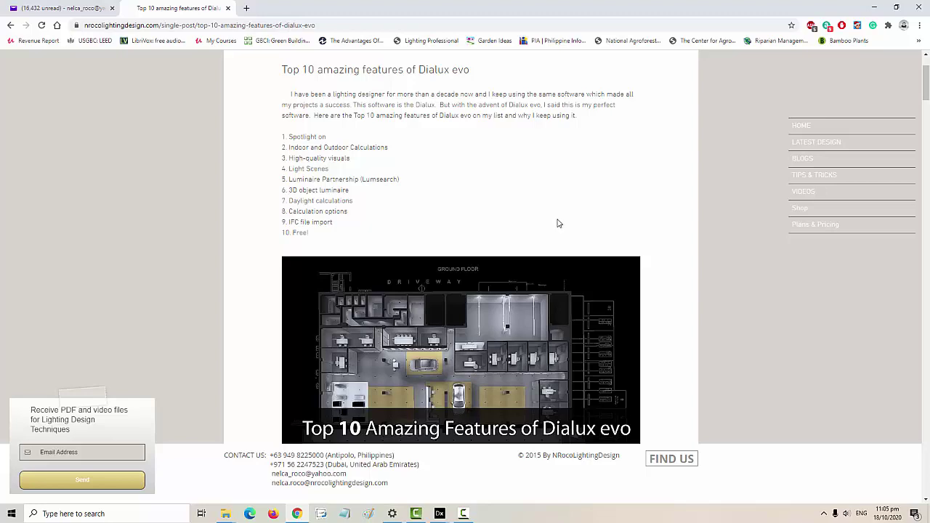
pyautogui.scroll(-1, 560, 218)
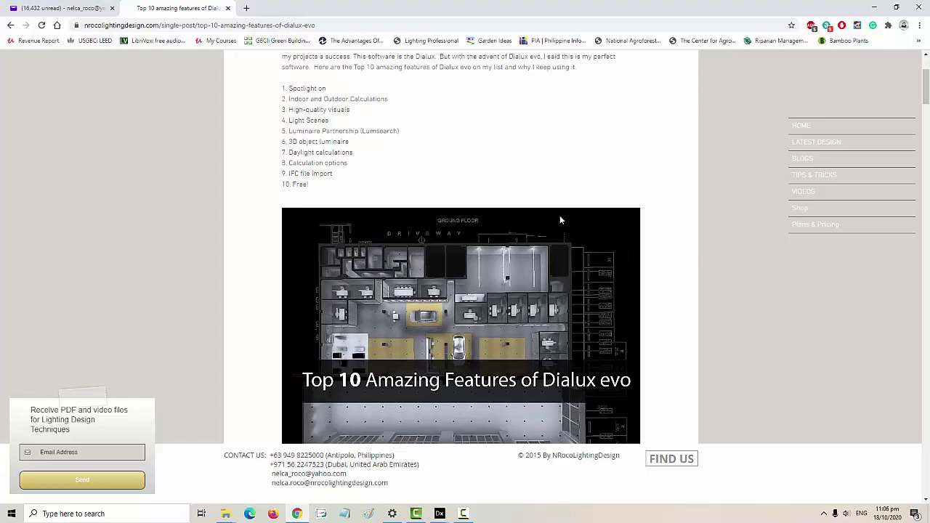
pyautogui.scroll(1, 560, 218)
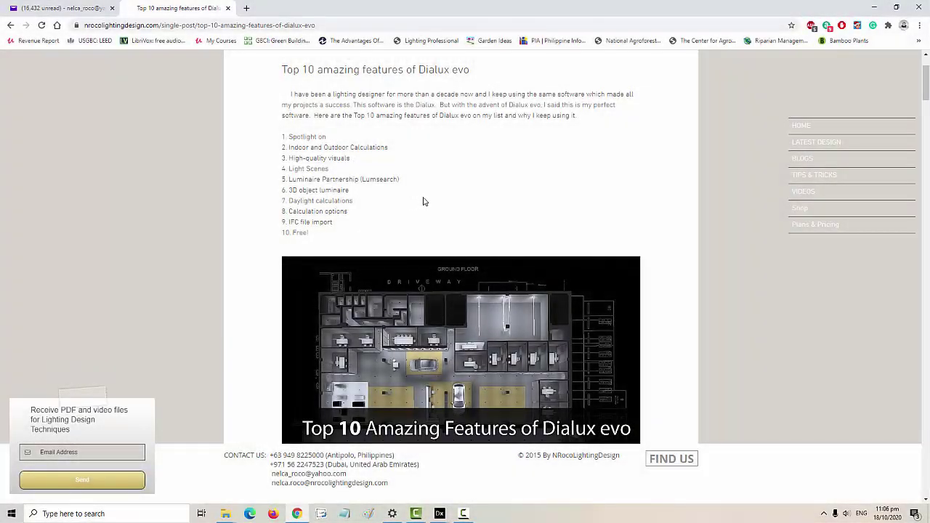
pyautogui.scroll(-3, 425, 201)
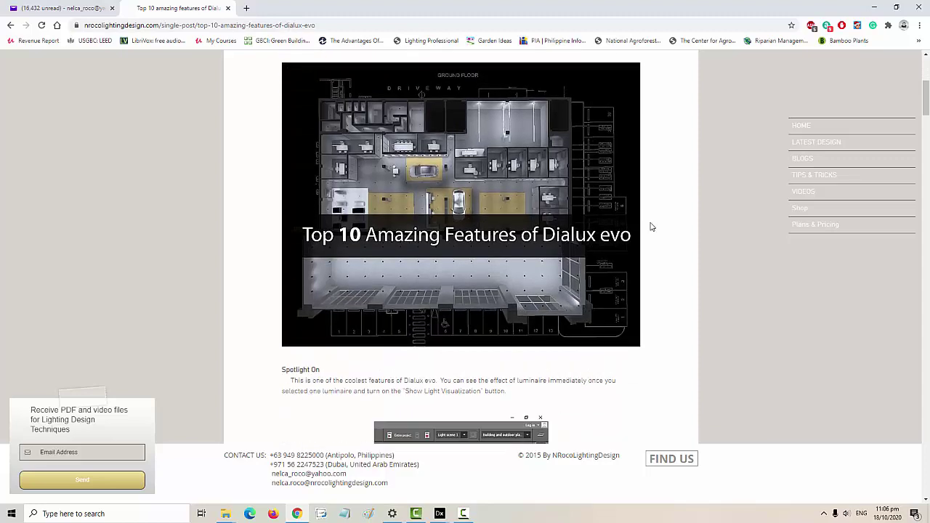
pyautogui.scroll(-2, 650, 228)
pyautogui.scroll(-6, 647, 228)
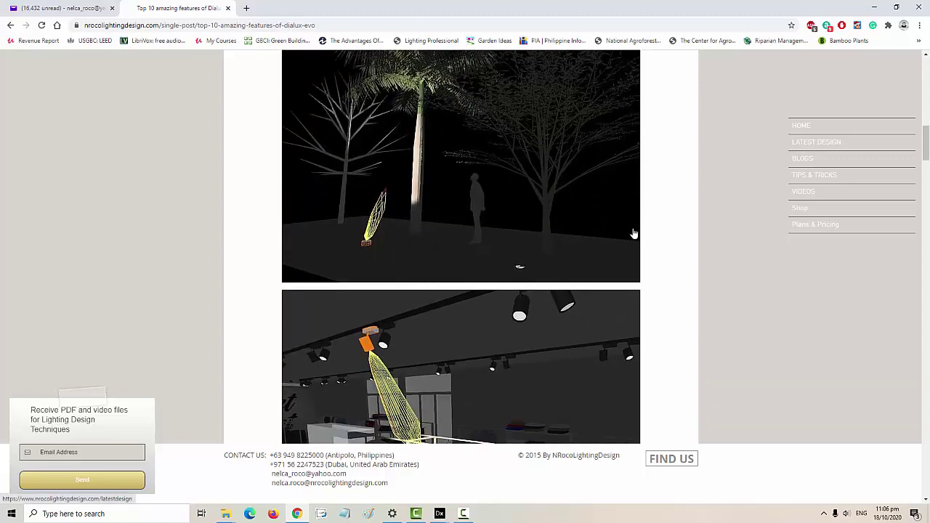
# Switch to the TRBJ at ABC Verdun project in DIALux evo and show Building 2 in the Light mode
pyautogui.moveTo(439, 513)
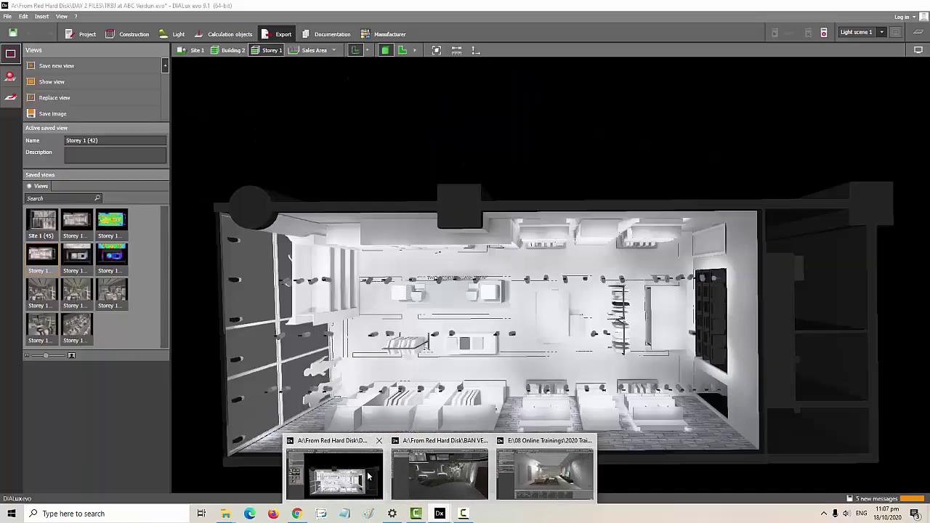
pyautogui.click(334, 474)
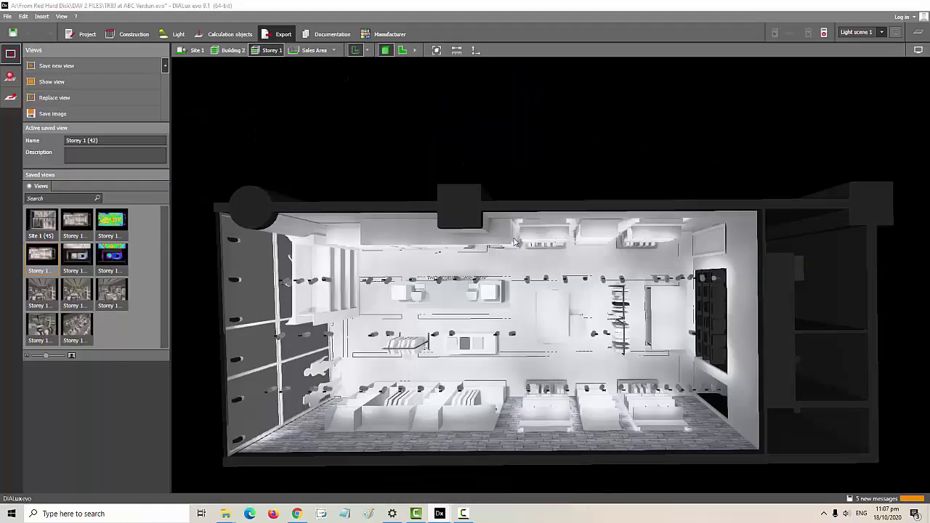
pyautogui.moveTo(615, 178); pyautogui.dragTo(602, 139)
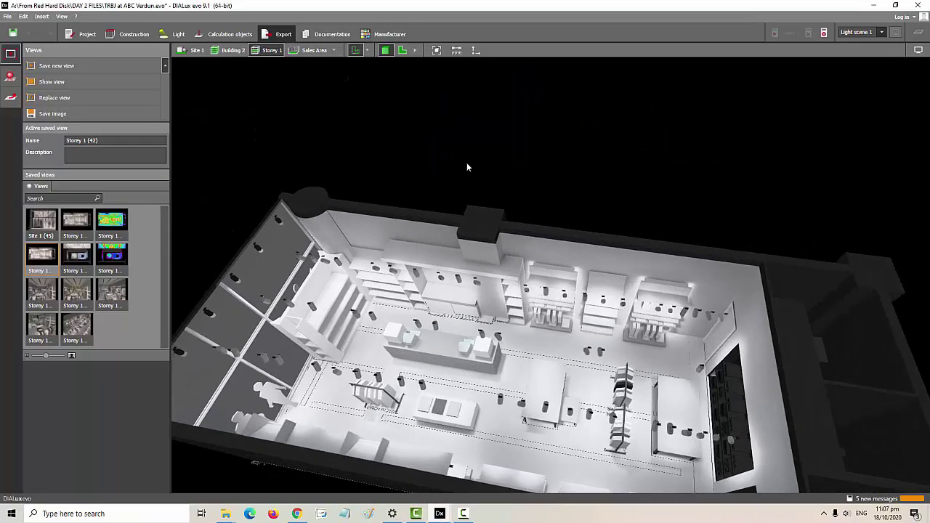
pyautogui.moveTo(467, 167); pyautogui.dragTo(304, 114)
pyautogui.click(227, 50)
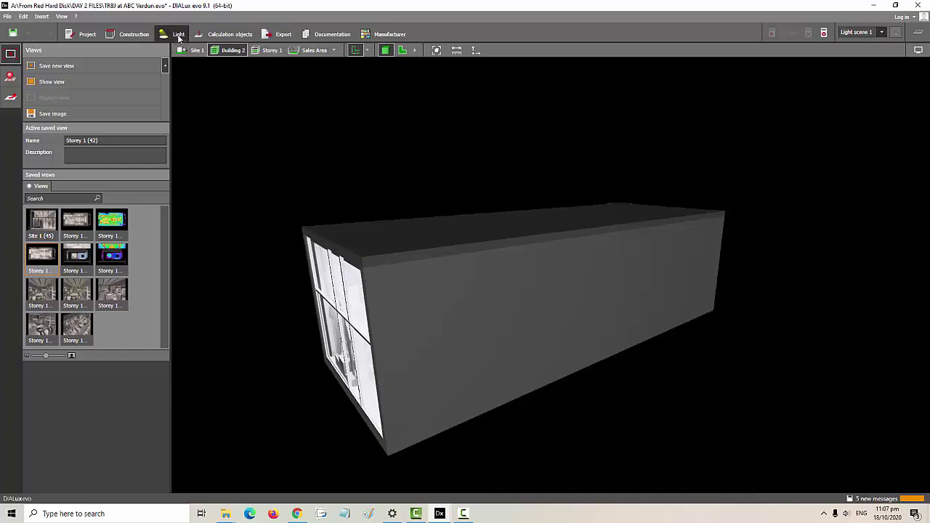
pyautogui.click(531, 229)
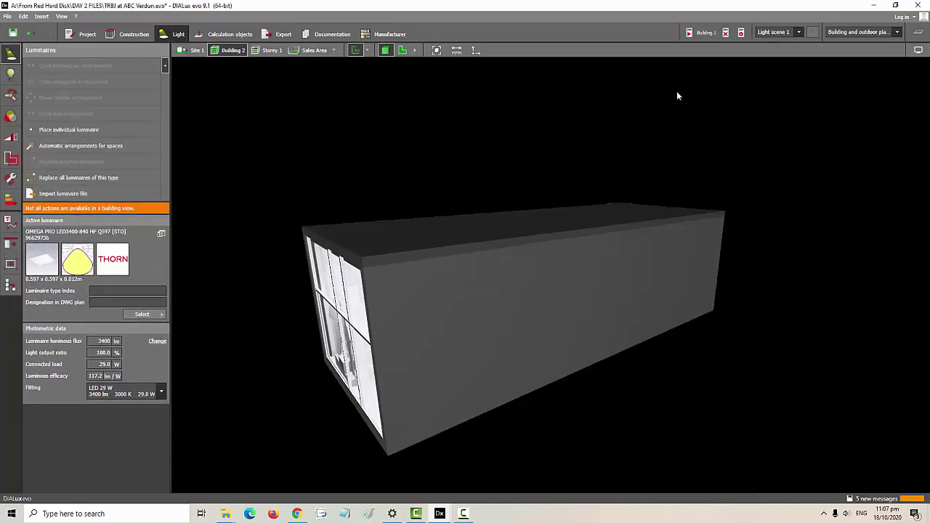
# Discard the calculation results of Building 2 and show Storey 1 from above
pyautogui.click(724, 34)
pyautogui.moveTo(587, 128); pyautogui.dragTo(459, 185)
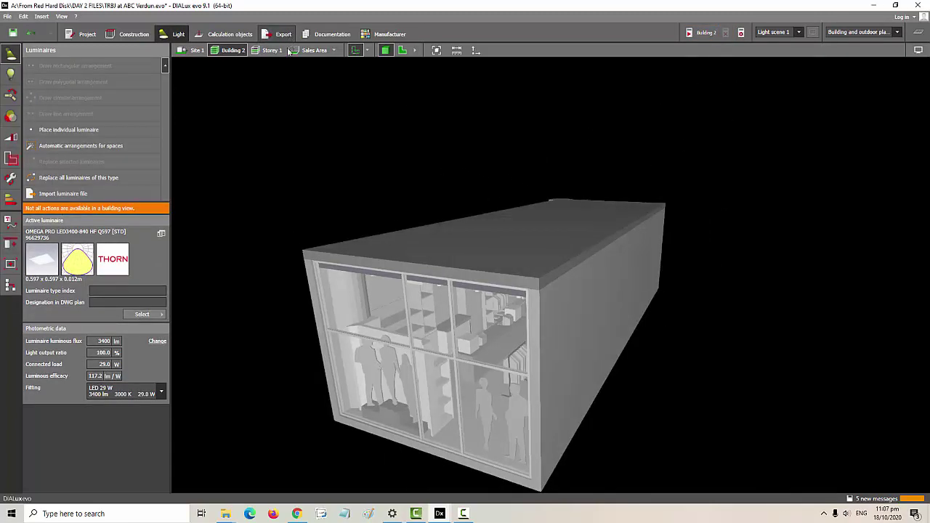
pyautogui.click(273, 50)
pyautogui.moveTo(441, 175); pyautogui.dragTo(471, 118, button='right')
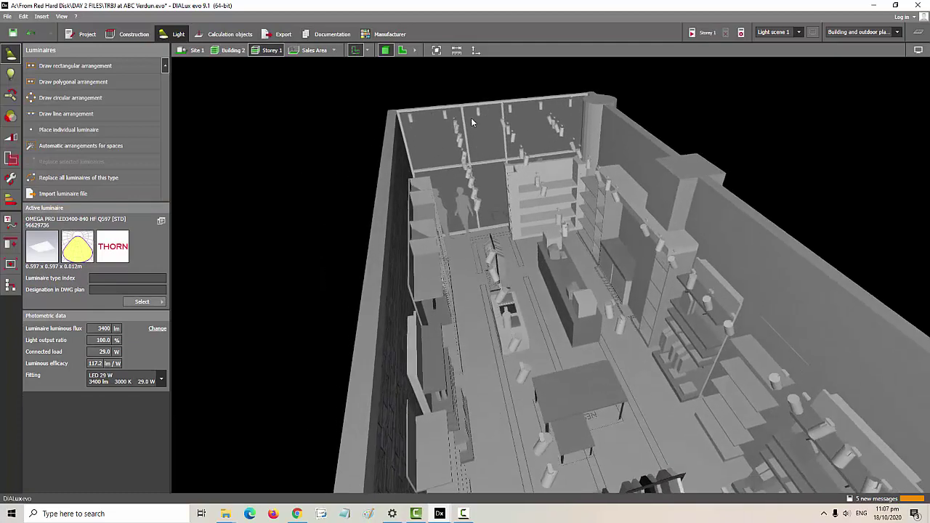
# Enable Show light visualisation in the display options and bring the store interior into view
pyautogui.click(918, 50)
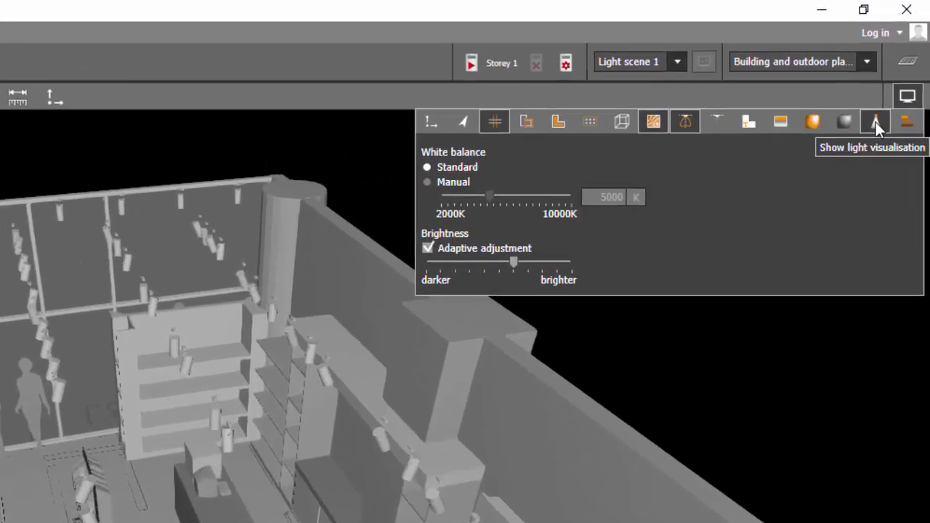
pyautogui.moveTo(541, 522); pyautogui.dragTo(508, 522, button='right')
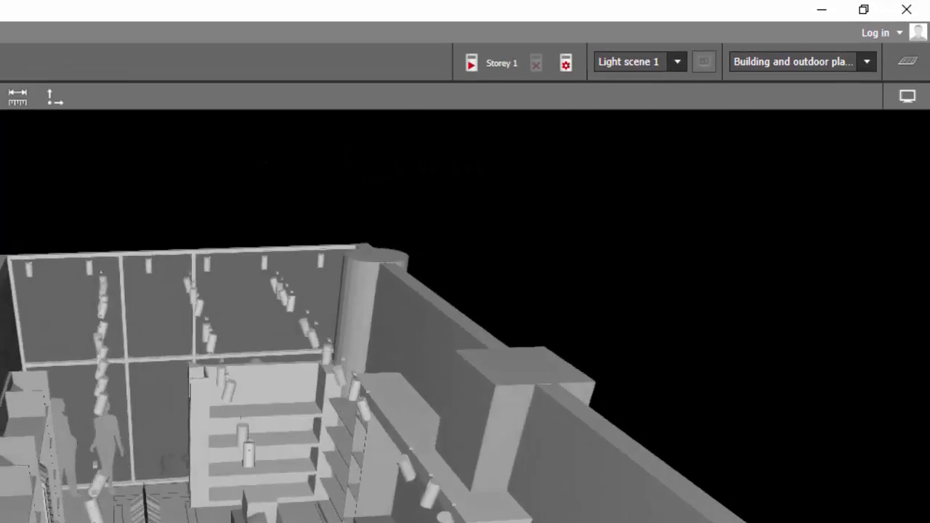
pyautogui.moveTo(422, 518); pyautogui.dragTo(417, 361, button='middle')
pyautogui.scroll(3, 378, 513)
pyautogui.moveTo(378, 513); pyautogui.dragTo(343, 472, button='right')
pyautogui.moveTo(343, 471); pyautogui.dragTo(410, 470, button='middle')
pyautogui.moveTo(35, 371); pyautogui.dragTo(64, 323, button='middle')
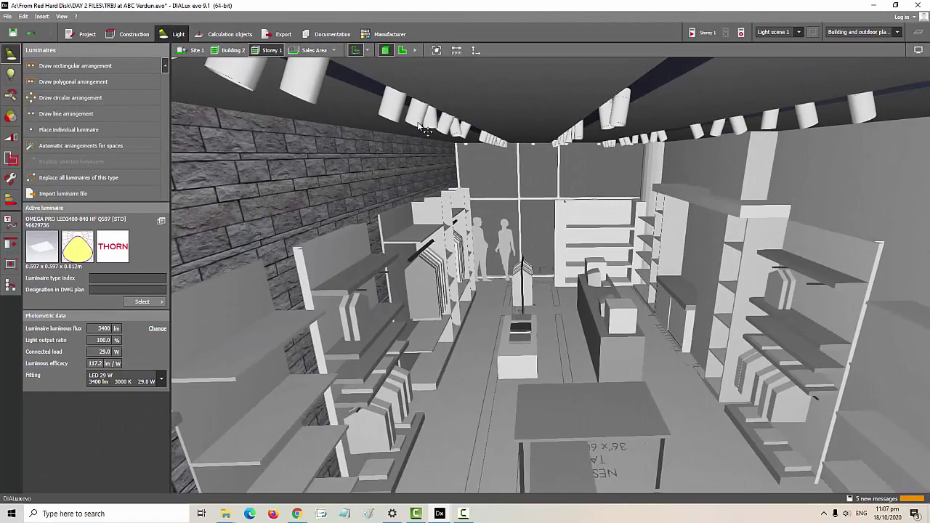
# Select the single track spotlight aimed at the brick-wall shelves and inspect its light effect from both directions
pyautogui.click(418, 121)
pyautogui.click(418, 123)
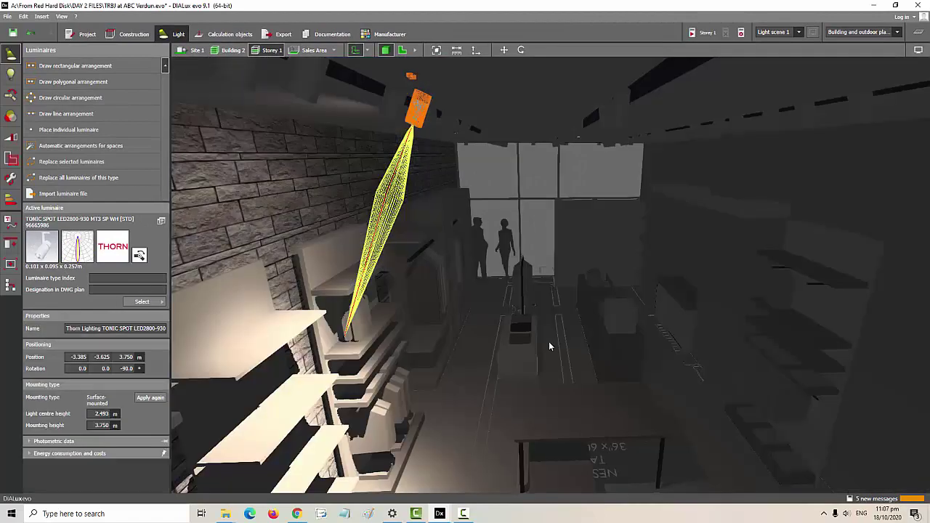
pyautogui.moveTo(548, 342); pyautogui.dragTo(452, 313, button='right')
pyautogui.moveTo(452, 312); pyautogui.dragTo(560, 270, button='middle')
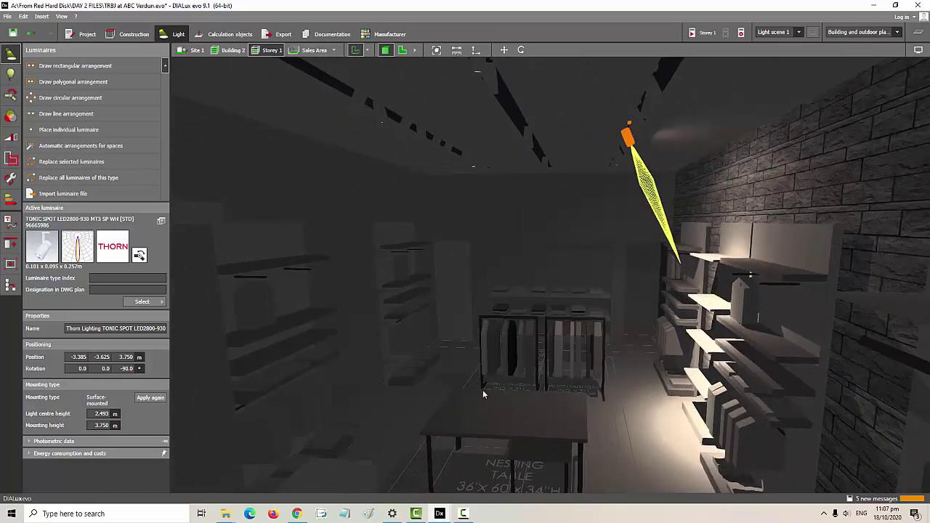
# Switch to the villa project and select the garden spotlight beside the rocks to inspect its beam
pyautogui.moveTo(465, 507)
pyautogui.click(458, 469)
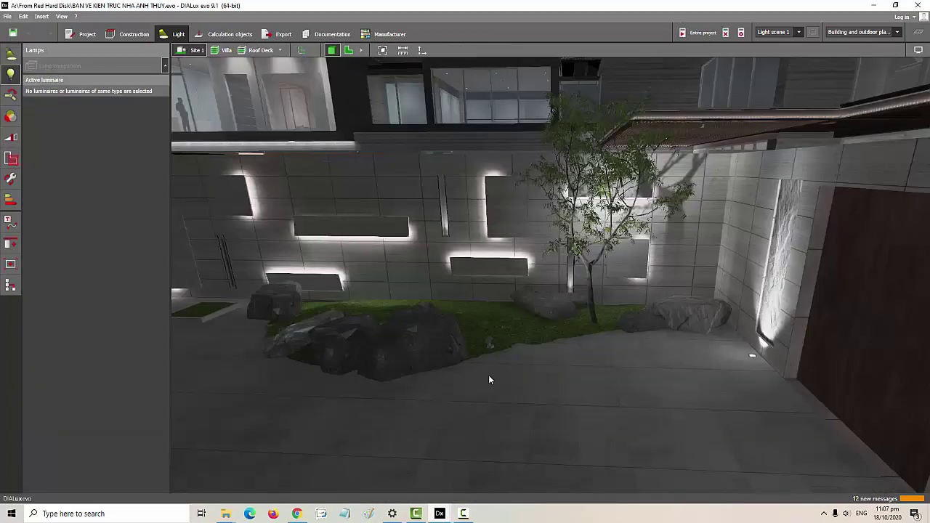
pyautogui.moveTo(489, 375); pyautogui.dragTo(561, 396, button='middle')
pyautogui.click(558, 352)
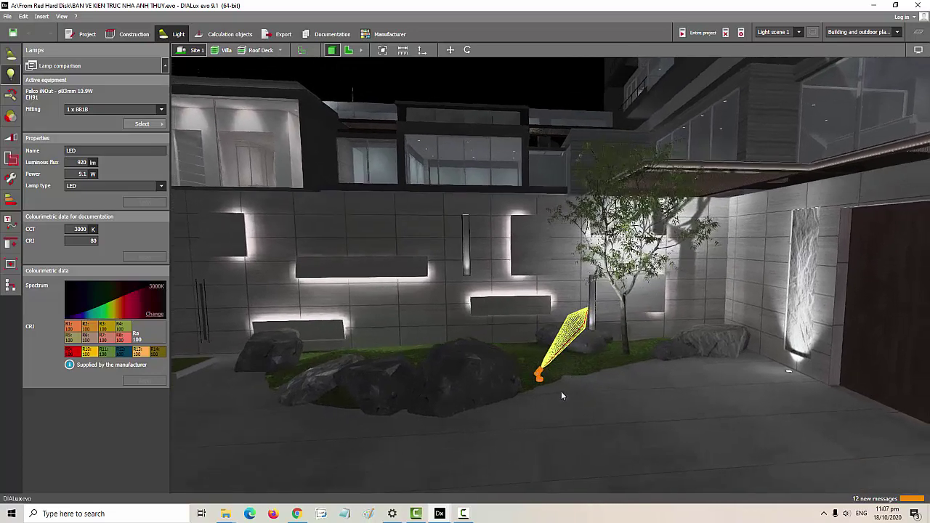
pyautogui.moveTo(464, 512)
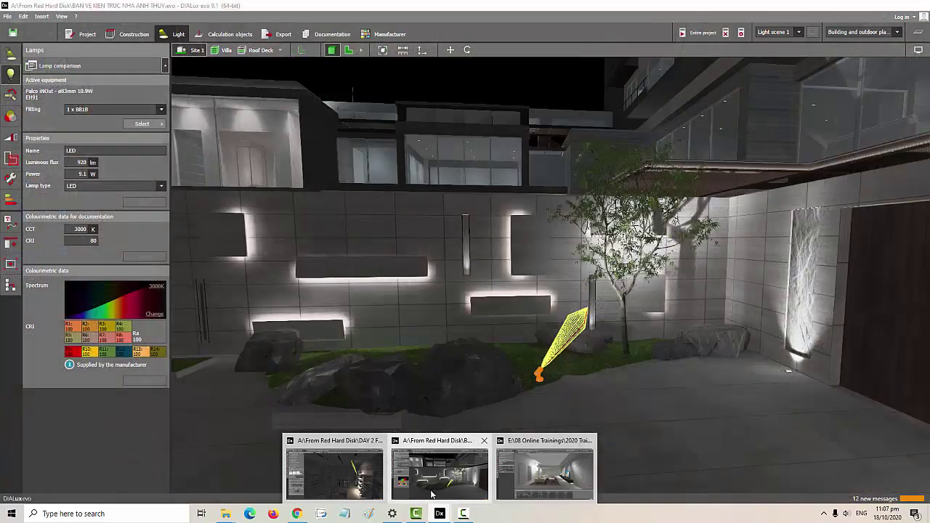
# Select the up-and-down wall light on the villa's entrance facade to inspect its light distribution, and clear the selection
pyautogui.moveTo(497, 164); pyautogui.dragTo(659, 251, button='middle')
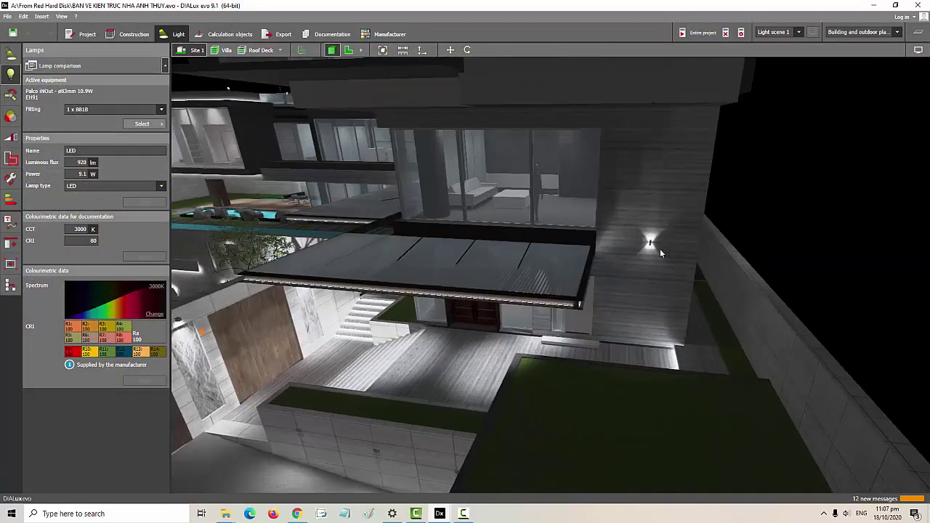
pyautogui.click(651, 245)
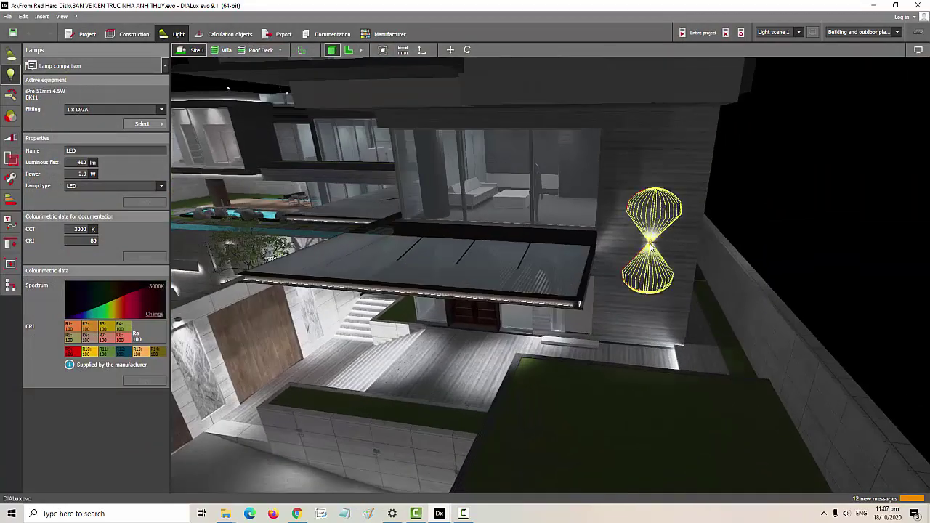
pyautogui.click(730, 212)
# Return to the TRBJ at ABC Verdun project and select the single spotlight aimed at the nesting table to inspect its effect
pyautogui.click(439, 513)
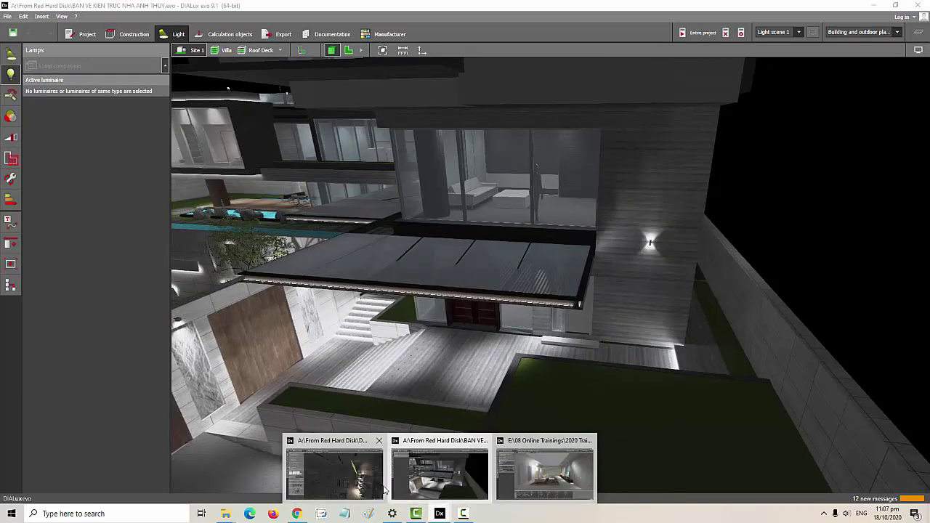
pyautogui.click(374, 485)
pyautogui.click(918, 50)
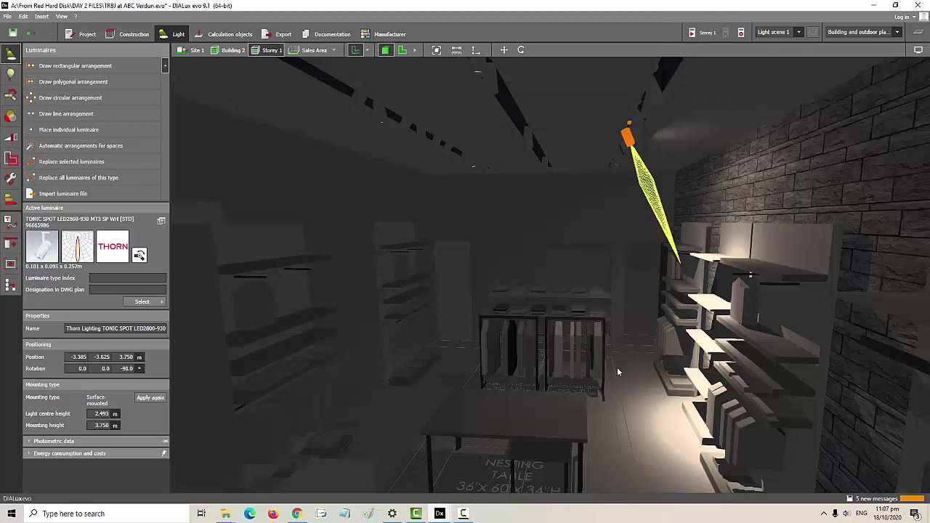
pyautogui.click(385, 122)
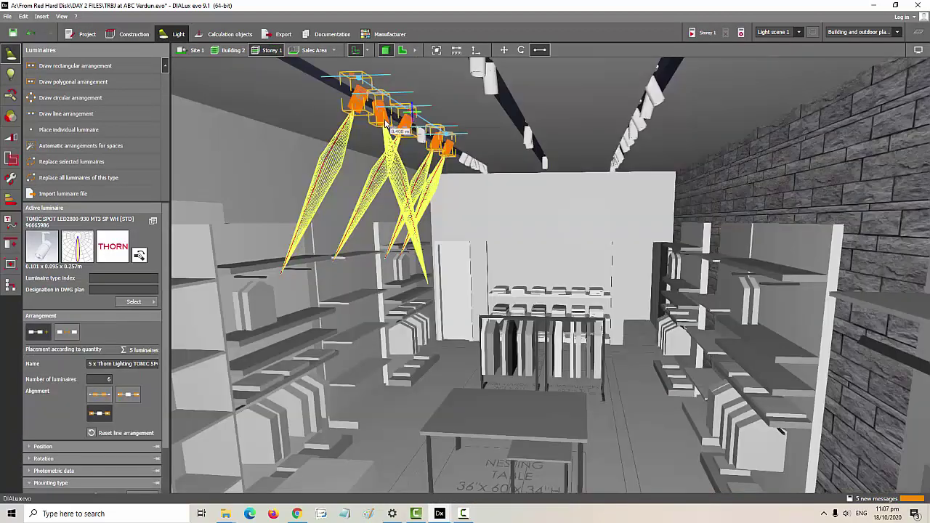
pyautogui.click(385, 121)
pyautogui.moveTo(391, 297); pyautogui.dragTo(460, 434, button='right')
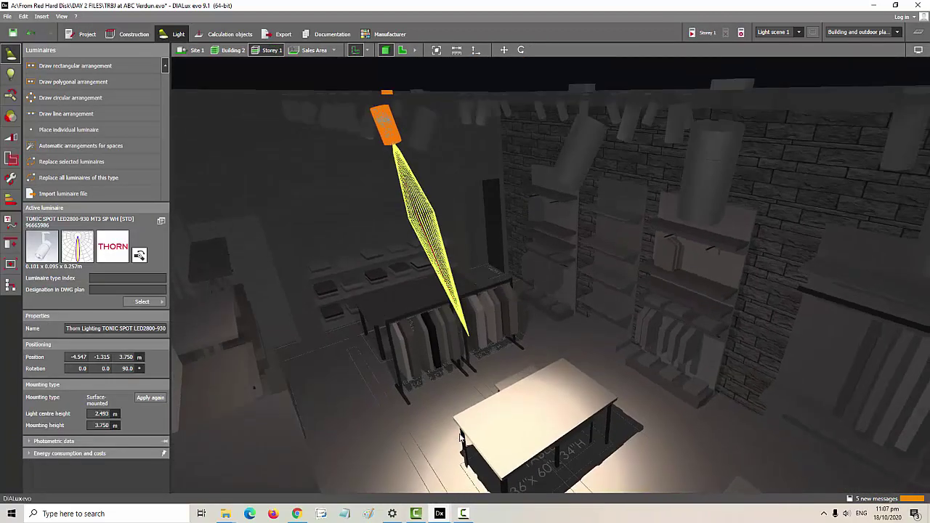
pyautogui.moveTo(460, 436); pyautogui.dragTo(494, 339)
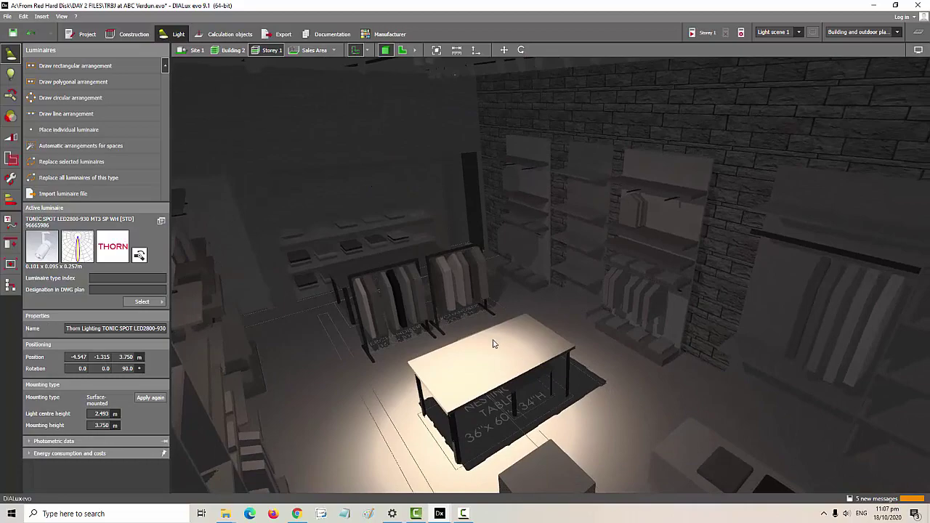
# Check the feature list at the start of the article in Chrome and return to the villa project in DIALux evo
pyautogui.click(304, 514)
pyautogui.scroll(15, 383, 450)
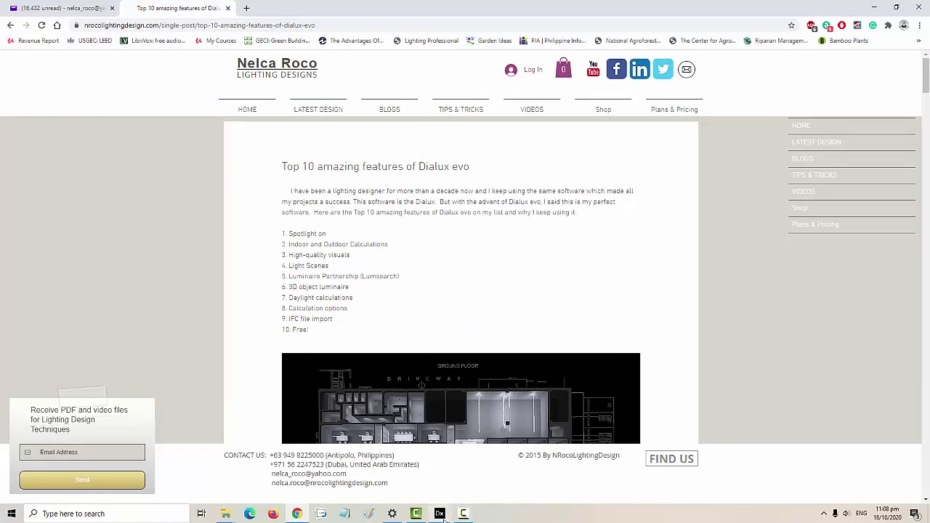
pyautogui.moveTo(439, 513)
pyautogui.click(469, 472)
# Examine the villa's indoor and outdoor lighting around the pool, garden and glazed pavilion, leaving no object selected
pyautogui.scroll(-5, 508, 422)
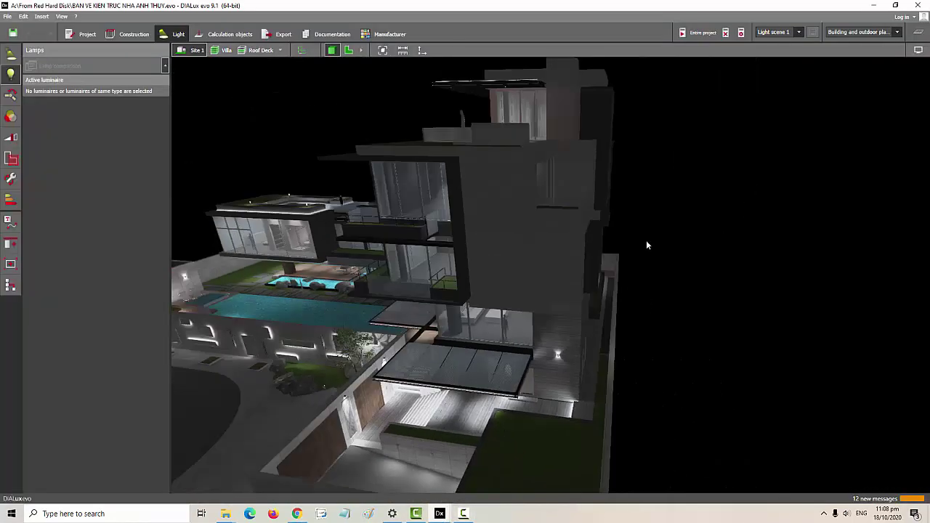
pyautogui.moveTo(646, 241); pyautogui.dragTo(654, 284, button='right')
pyautogui.scroll(-3, 587, 285)
pyautogui.moveTo(587, 286); pyautogui.dragTo(548, 253, button='right')
pyautogui.scroll(3, 529, 256)
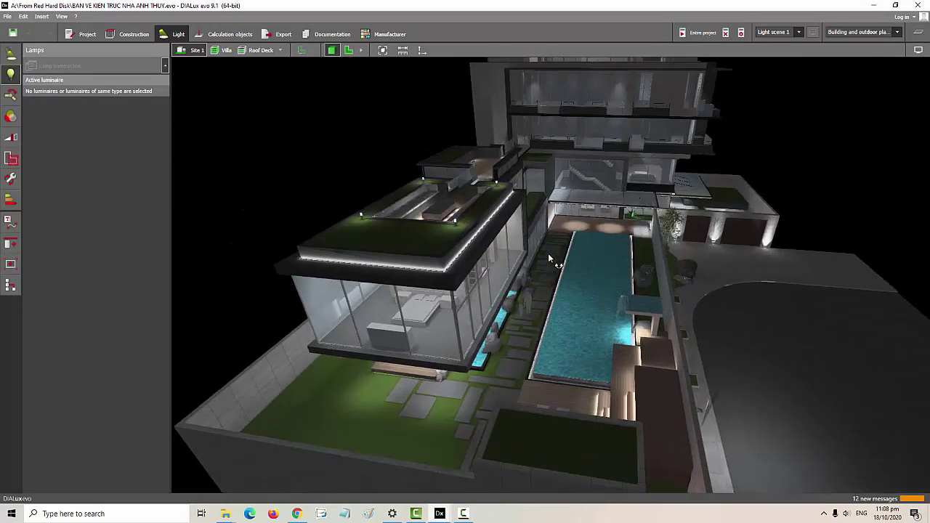
pyautogui.scroll(4, 475, 302)
pyautogui.moveTo(464, 299); pyautogui.dragTo(505, 316, button='right')
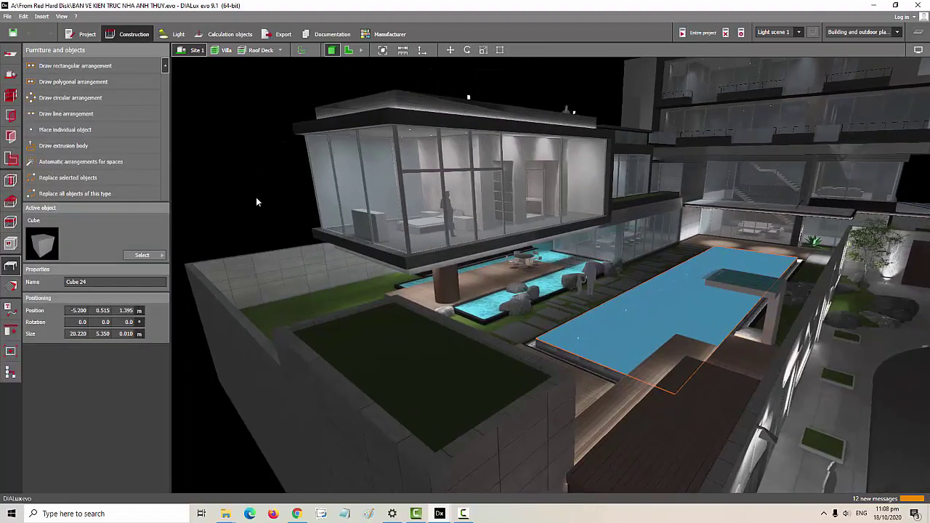
pyautogui.click(256, 202)
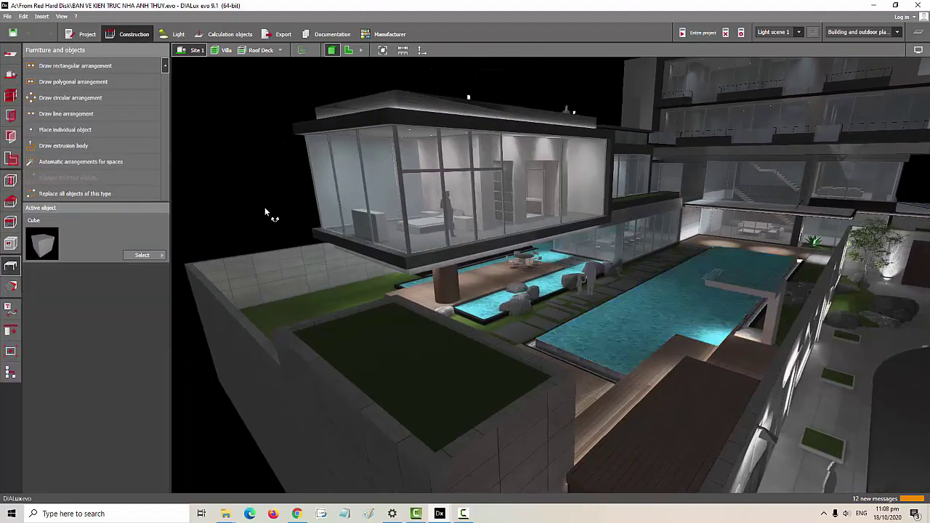
pyautogui.moveTo(265, 207); pyautogui.dragTo(239, 215, button='right')
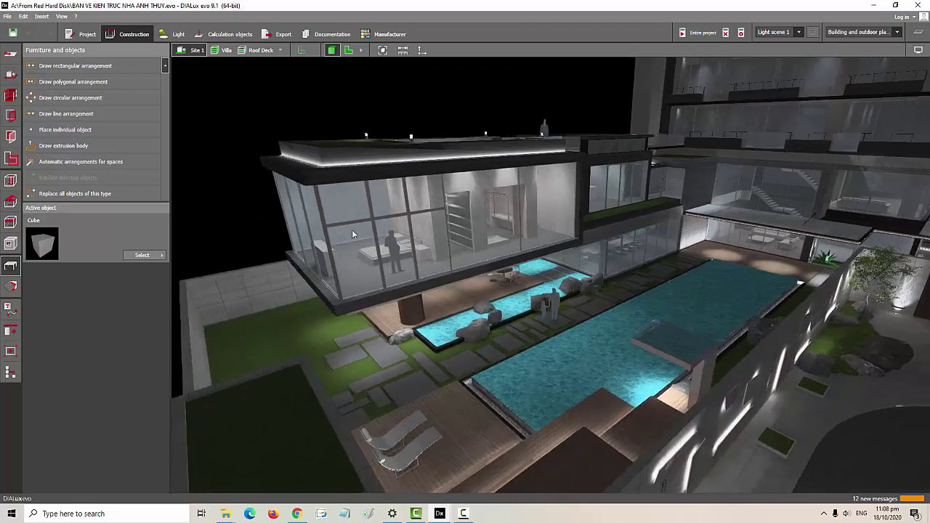
# Examine the villa's glazed upper bedroom together with the lit garden, ponds and pool below it
pyautogui.scroll(2, 366, 213)
pyautogui.moveTo(365, 213); pyautogui.dragTo(367, 206, button='right')
pyautogui.scroll(2, 452, 141)
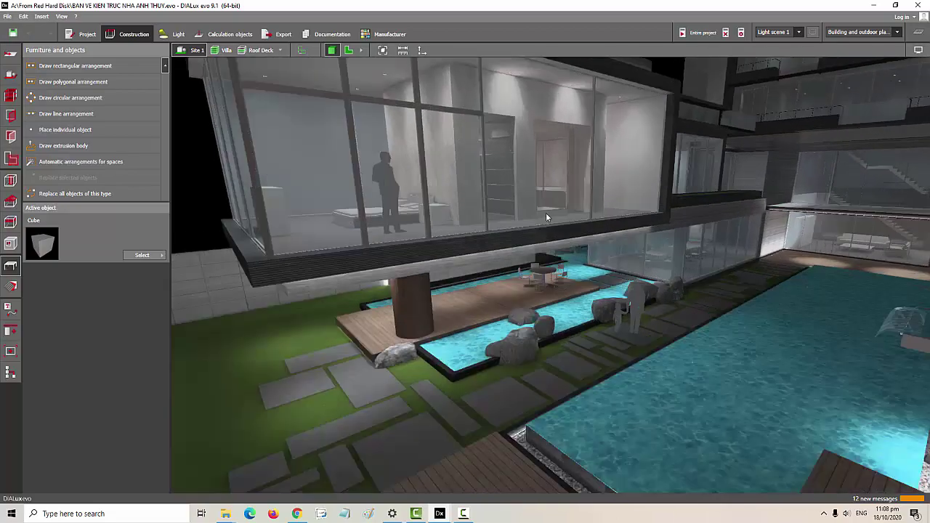
pyautogui.moveTo(546, 213); pyautogui.dragTo(534, 222, button='right')
pyautogui.scroll(-3, 475, 305)
pyautogui.moveTo(549, 287); pyautogui.dragTo(308, 284, button='middle')
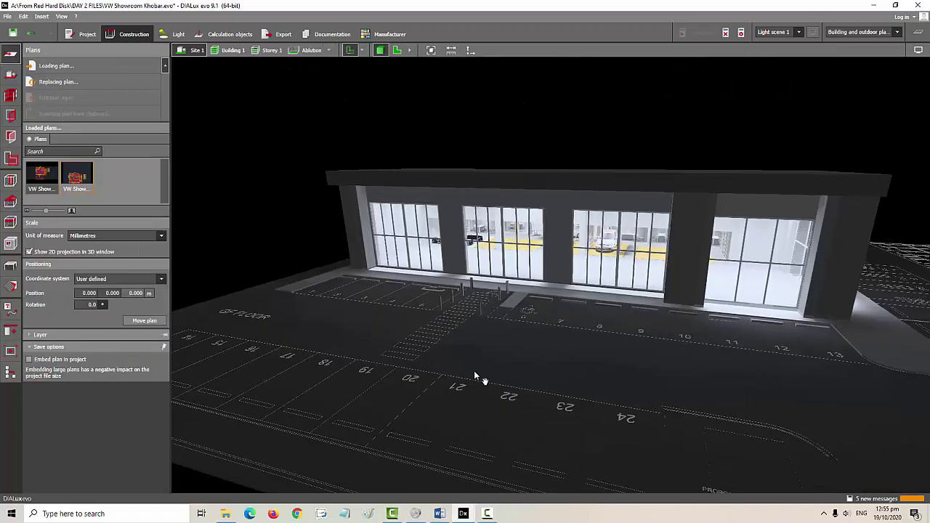
# Examine the VW Showroom Khobar exterior, checking how interior light passes through the glass facade onto the numbered parking bays
pyautogui.scroll(5, 474, 371)
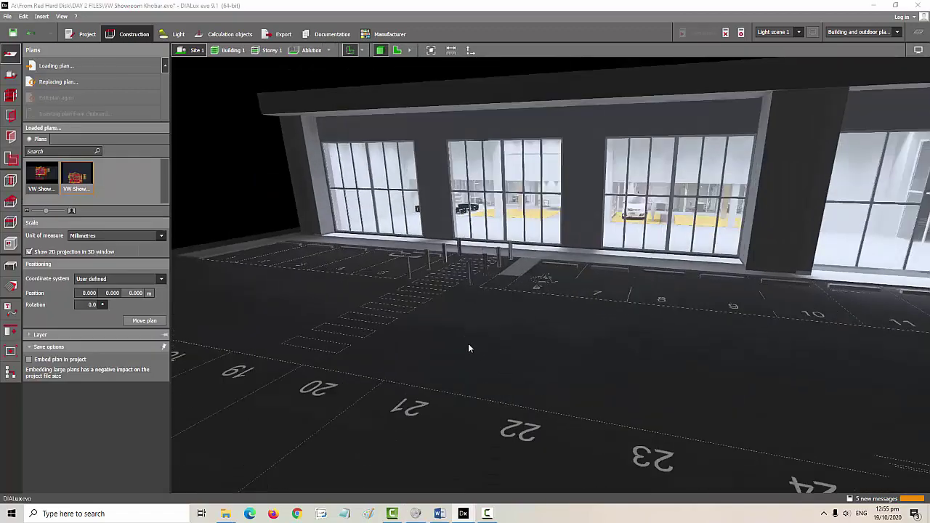
pyautogui.click(529, 229)
pyautogui.moveTo(496, 262); pyautogui.dragTo(478, 307, button='right')
pyautogui.scroll(-3, 478, 307)
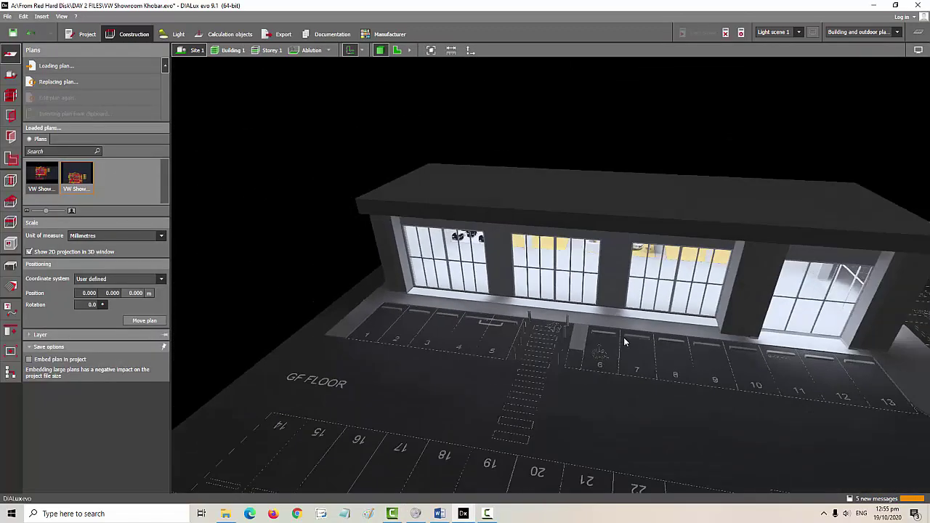
pyautogui.moveTo(623, 338); pyautogui.dragTo(550, 293, button='middle')
pyautogui.moveTo(550, 292); pyautogui.dragTo(557, 332, button='right')
pyautogui.scroll(3, 419, 210)
pyautogui.scroll(2, 471, 322)
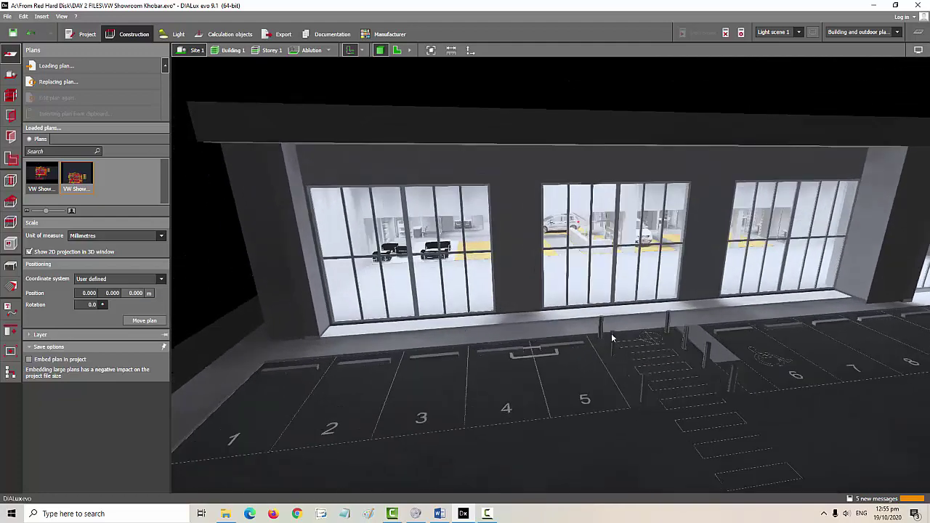
pyautogui.moveTo(627, 365); pyautogui.dragTo(641, 373, button='right')
pyautogui.scroll(-2, 447, 388)
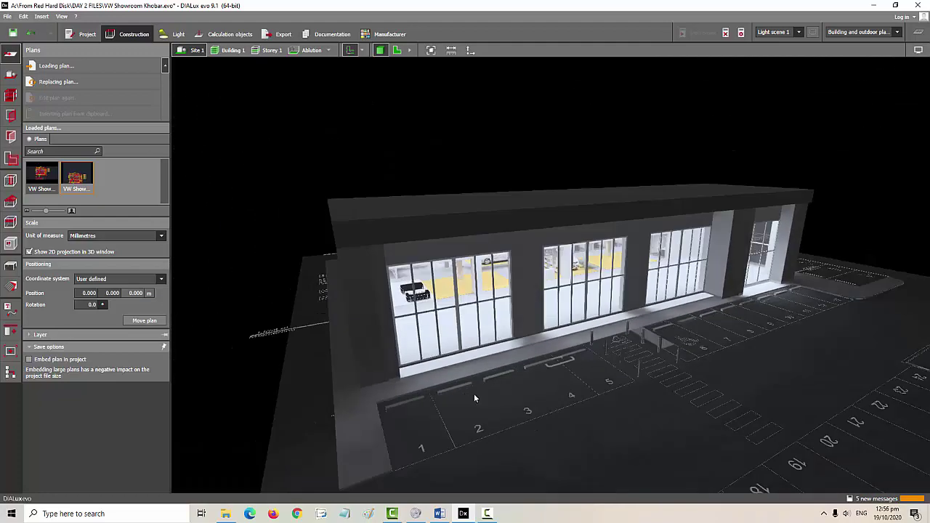
pyautogui.moveTo(474, 393); pyautogui.dragTo(499, 437, button='right')
pyautogui.moveTo(702, 321); pyautogui.dragTo(656, 416, button='right')
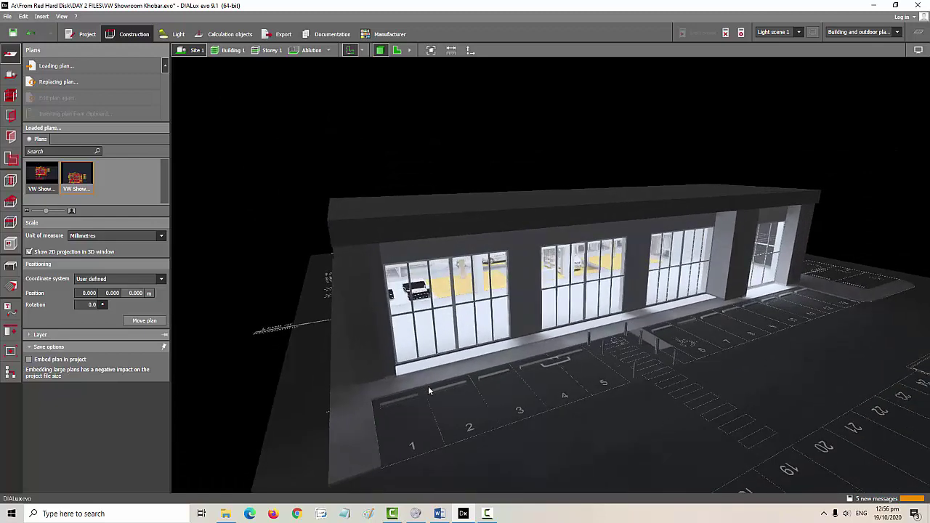
pyautogui.moveTo(428, 386); pyautogui.dragTo(573, 366, button='right')
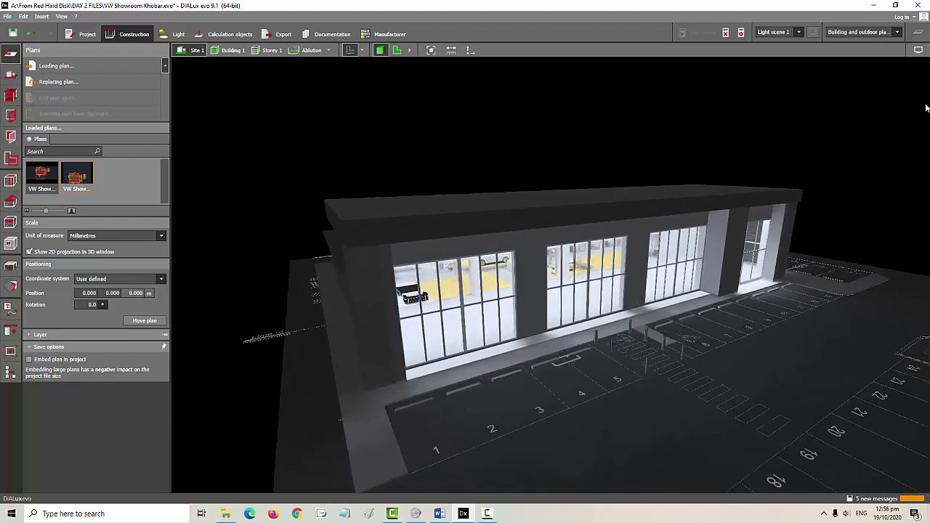
# Display the showroom in false colours to show the illuminance on the facade and parking area
pyautogui.click(918, 49)
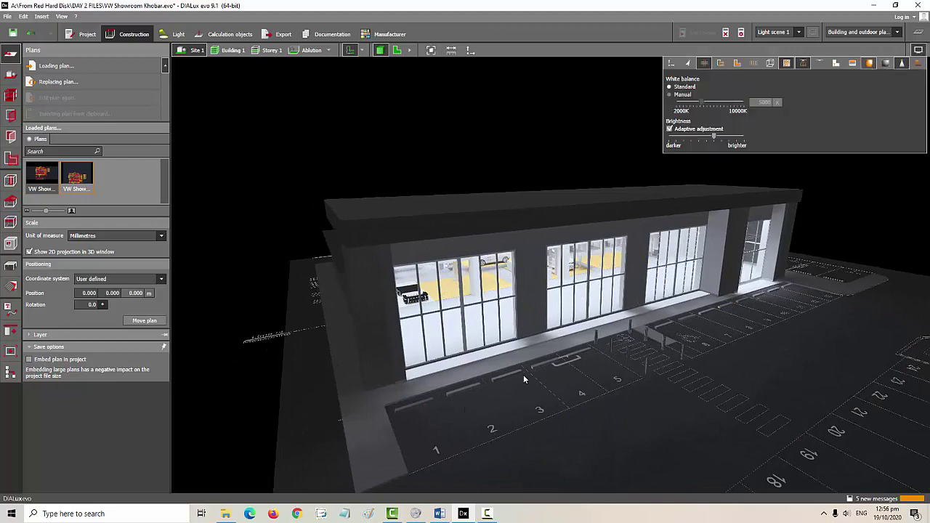
pyautogui.press('f')
pyautogui.click(680, 375)
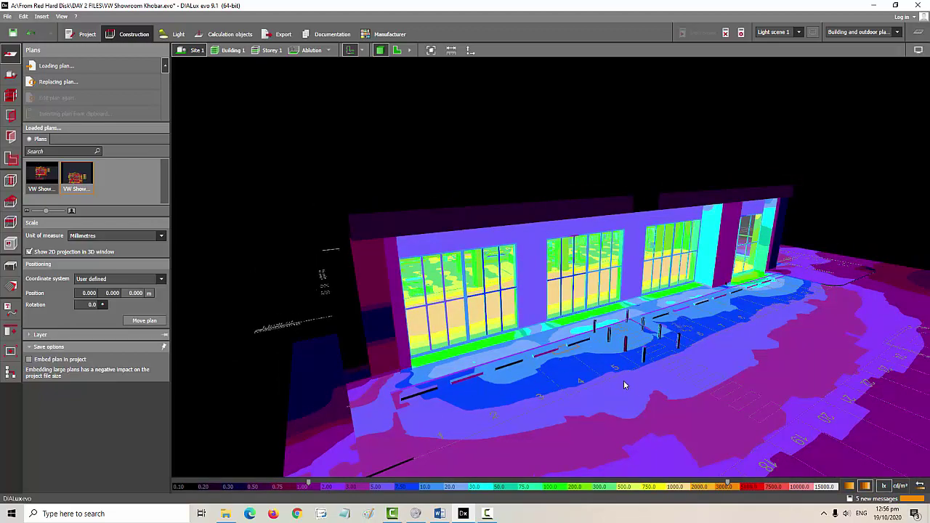
pyautogui.moveTo(623, 380); pyautogui.dragTo(535, 371, button='right')
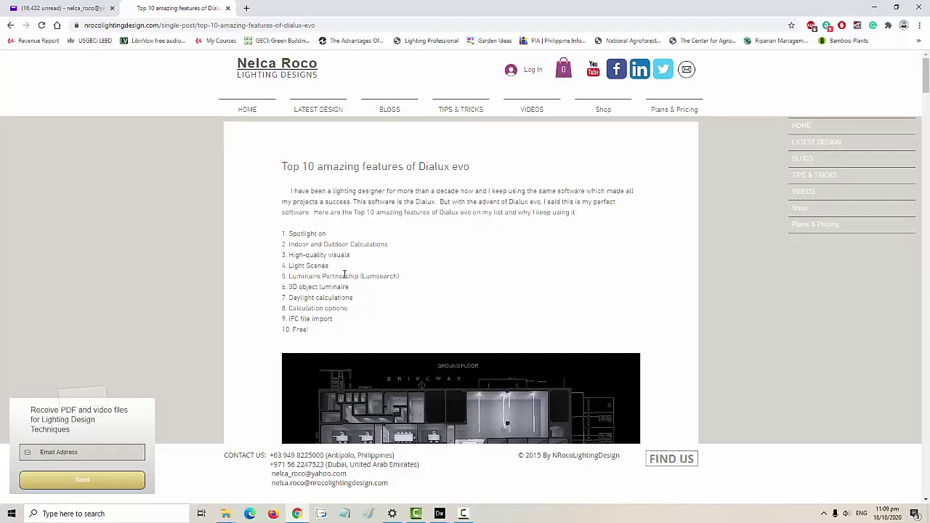
# Return to the villa project, open its raytracer images, view the street-side facade render and close it
pyautogui.moveTo(440, 514)
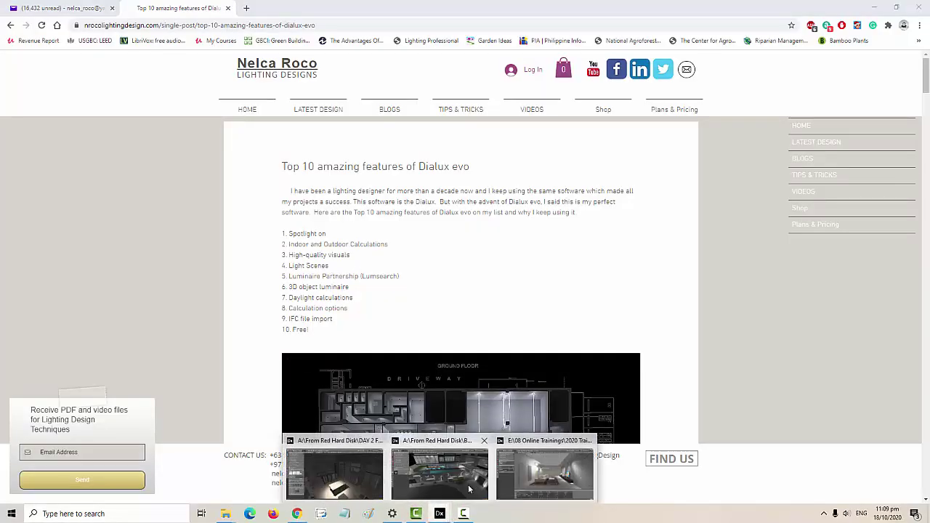
pyautogui.click(455, 481)
pyautogui.click(280, 35)
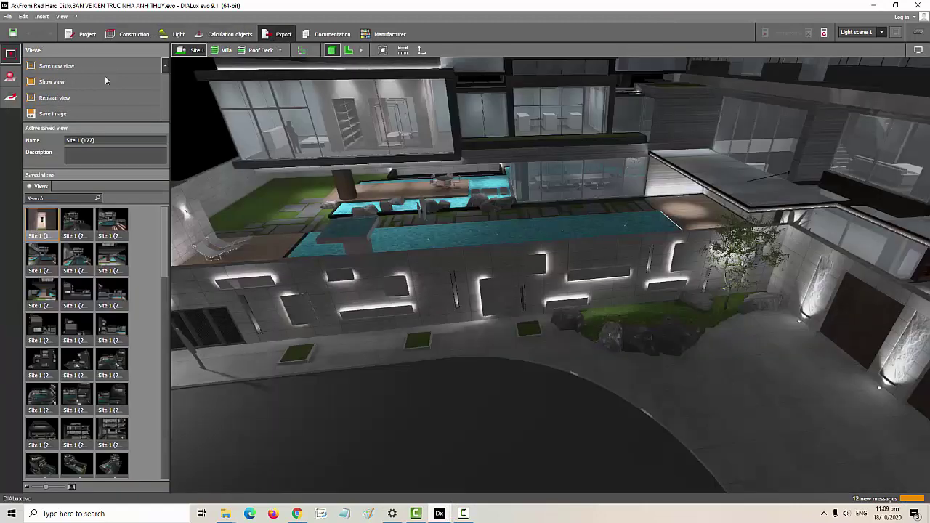
pyautogui.click(9, 76)
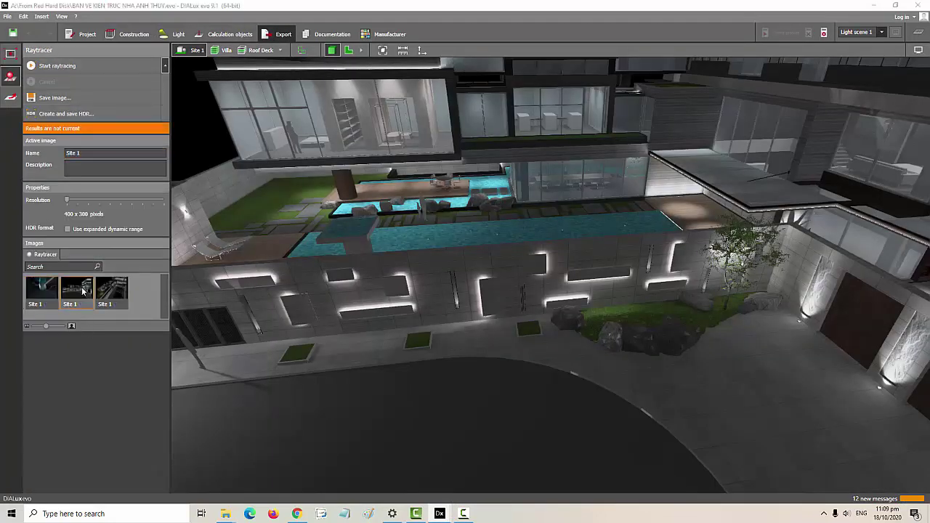
pyautogui.doubleClick(76, 291)
pyautogui.moveTo(373, 89); pyautogui.dragTo(434, 54)
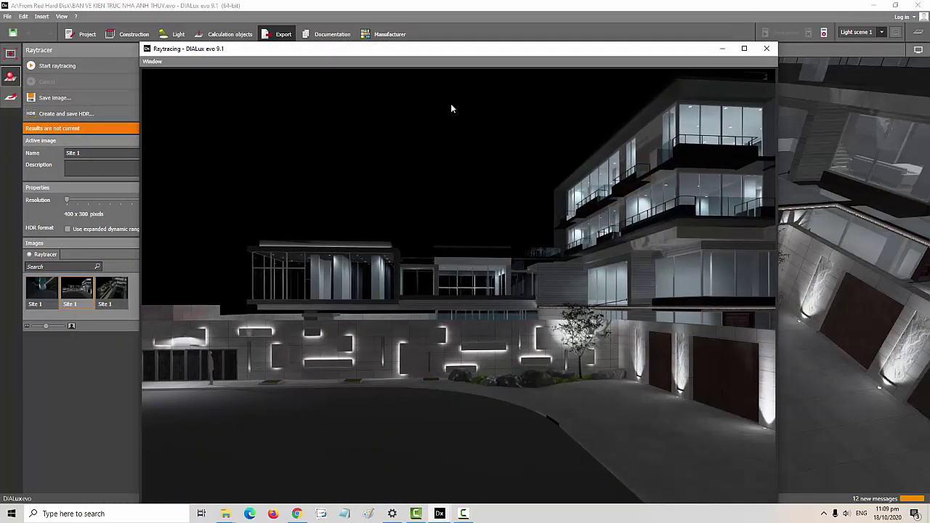
pyautogui.click(769, 48)
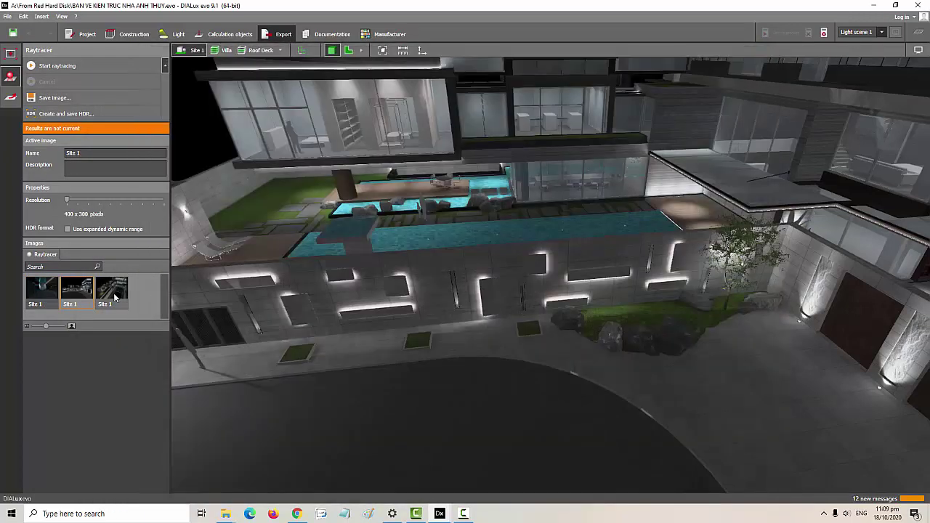
# Open the third raytraced image of the villa and inspect the roof deck and pool lighting
pyautogui.doubleClick(112, 291)
pyautogui.moveTo(357, 106); pyautogui.dragTo(437, 22)
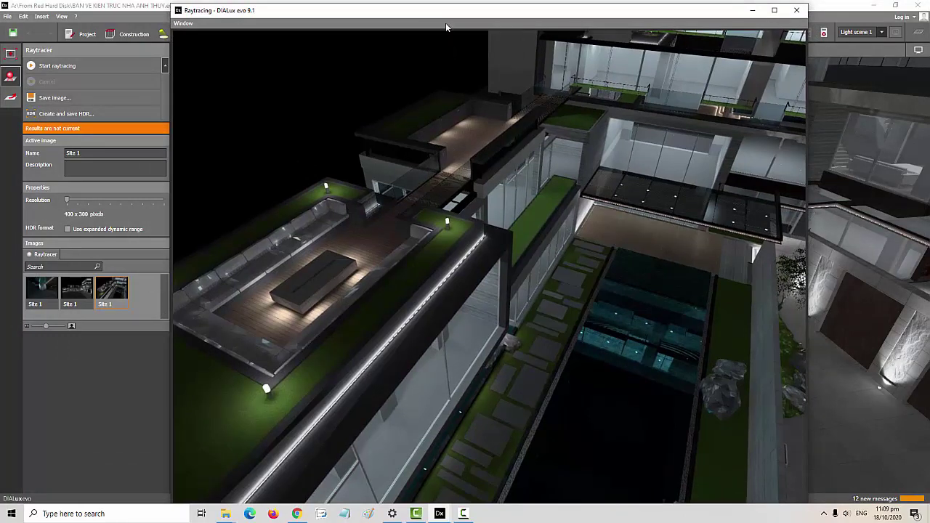
pyautogui.moveTo(446, 22); pyautogui.dragTo(454, 50)
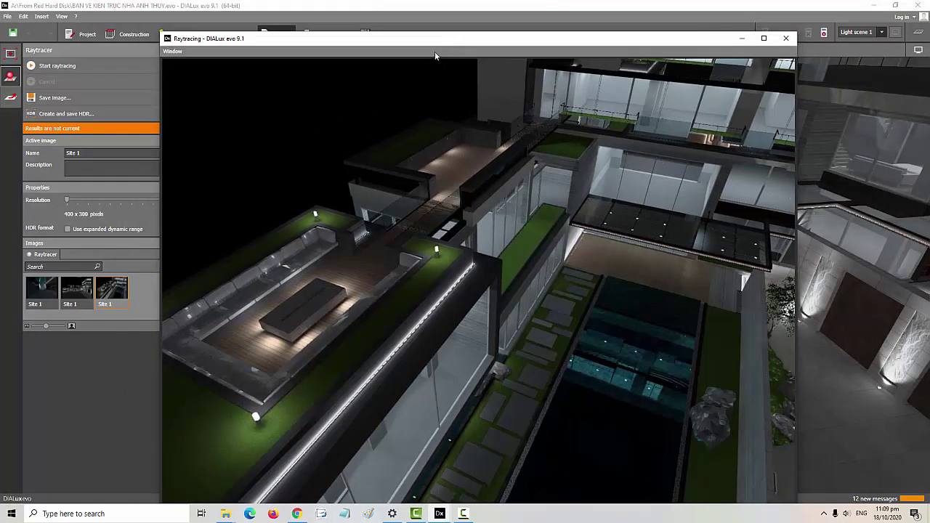
pyautogui.moveTo(427, 44); pyautogui.dragTo(434, 20)
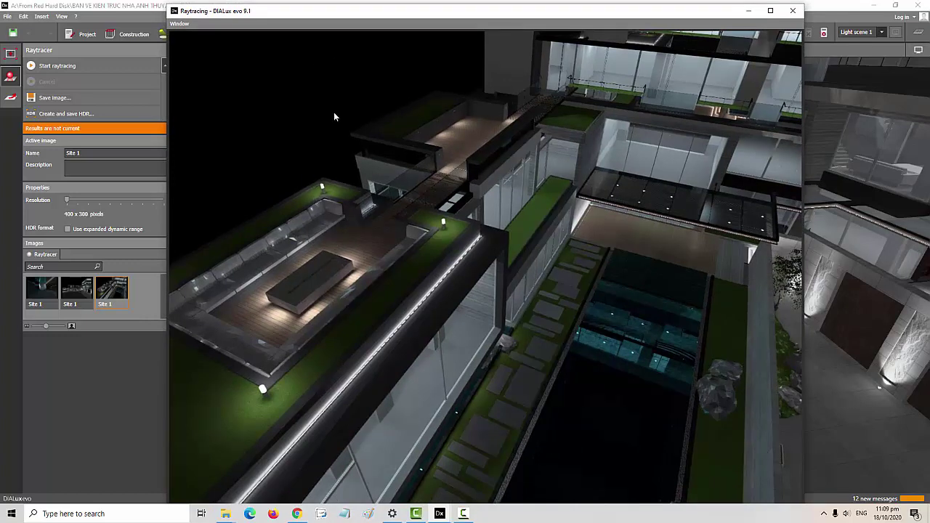
pyautogui.moveTo(424, 17); pyautogui.dragTo(422, 27)
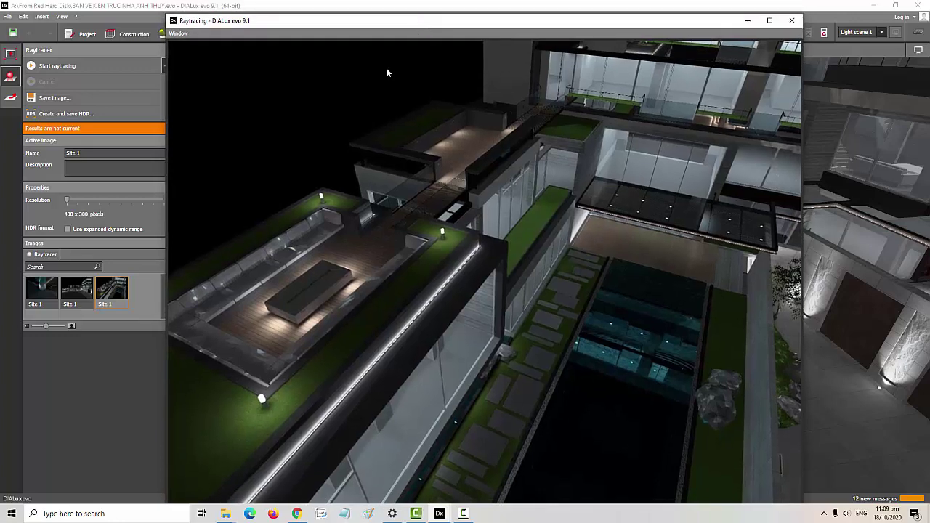
# Check the feature list in the Chrome article and switch to the Daylight.evo living room project in DIALux evo
pyautogui.click(296, 514)
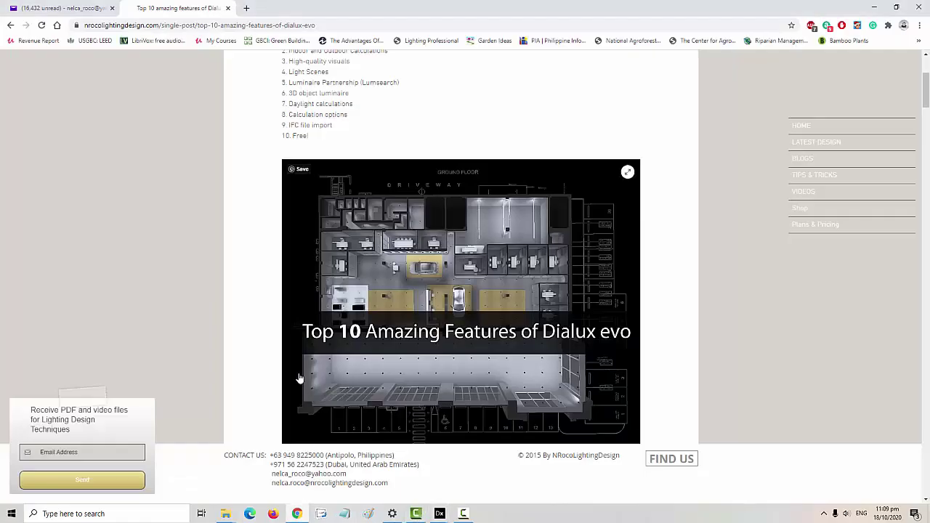
pyautogui.scroll(1, 262, 262)
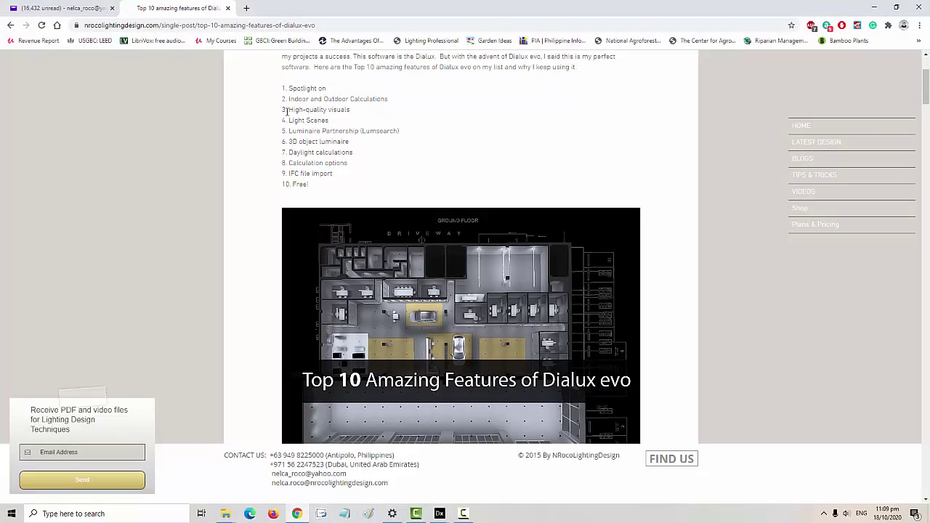
pyautogui.click(440, 514)
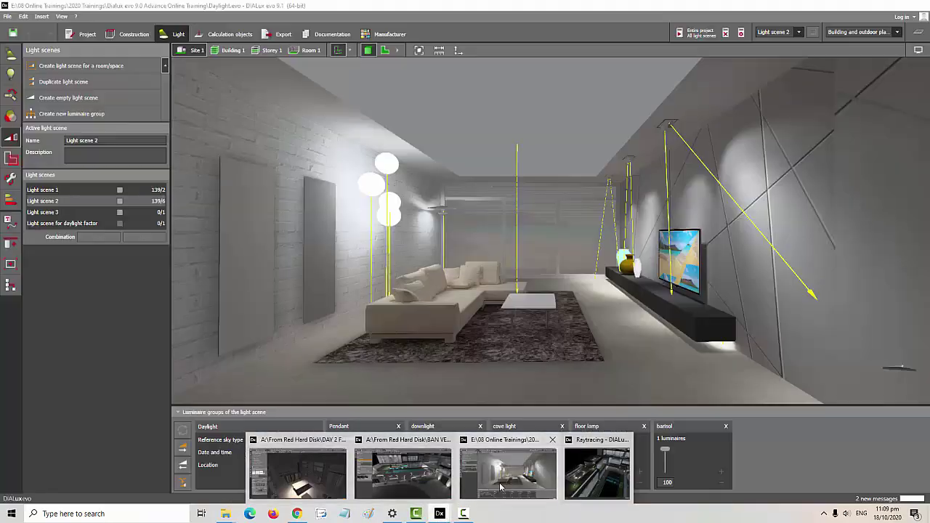
pyautogui.click(500, 487)
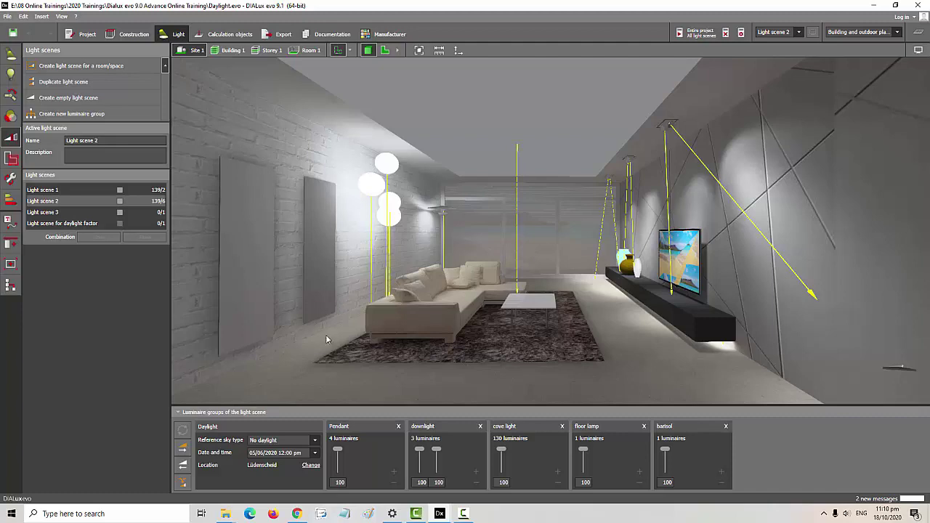
# Select the Pendant, downlight, cove light, floor lamp and barisol groups of Light scene 2 one after another, and clear the selection
pyautogui.moveTo(318, 334); pyautogui.dragTo(339, 338)
pyautogui.click(359, 454)
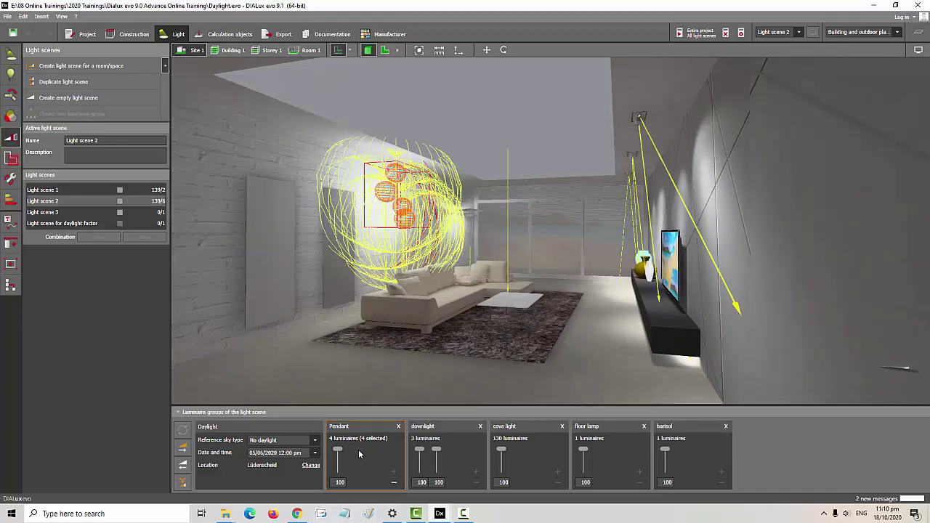
pyautogui.click(444, 448)
pyautogui.click(555, 457)
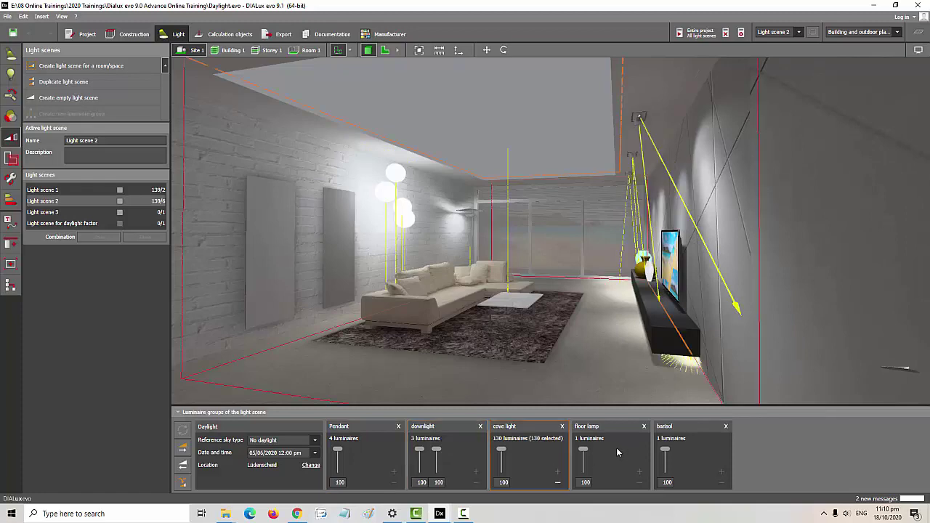
pyautogui.click(619, 452)
pyautogui.click(675, 450)
pyautogui.moveTo(596, 358); pyautogui.dragTo(541, 369)
pyautogui.click(526, 383)
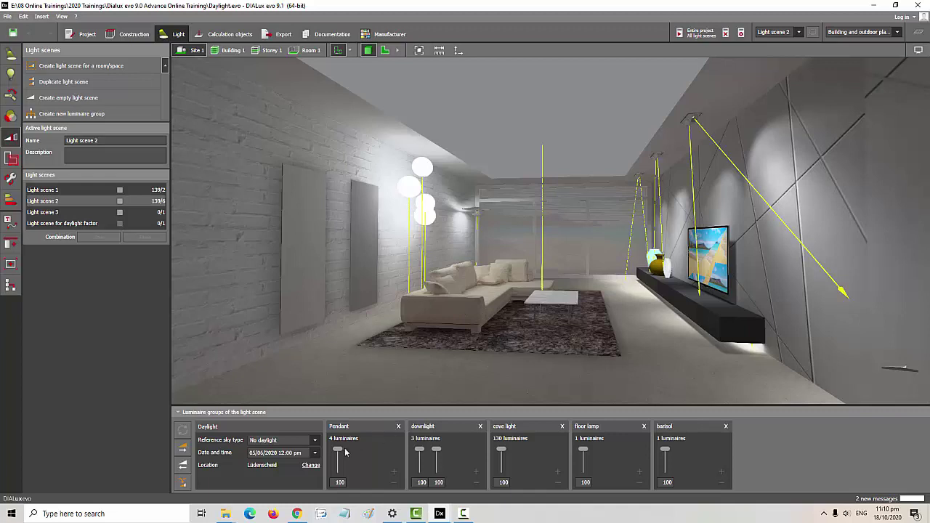
# Dim the Pendant and cove light groups of Light scene 2 to 0, update the scene and inspect the room and ceiling
pyautogui.moveTo(338, 451); pyautogui.dragTo(339, 486)
pyautogui.click(181, 432)
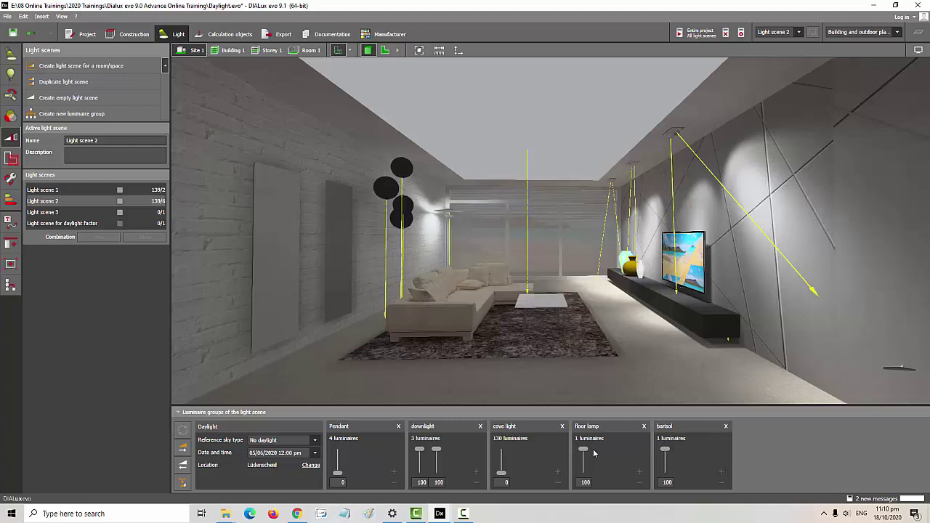
pyautogui.moveTo(466, 280); pyautogui.dragTo(455, 295, button='right')
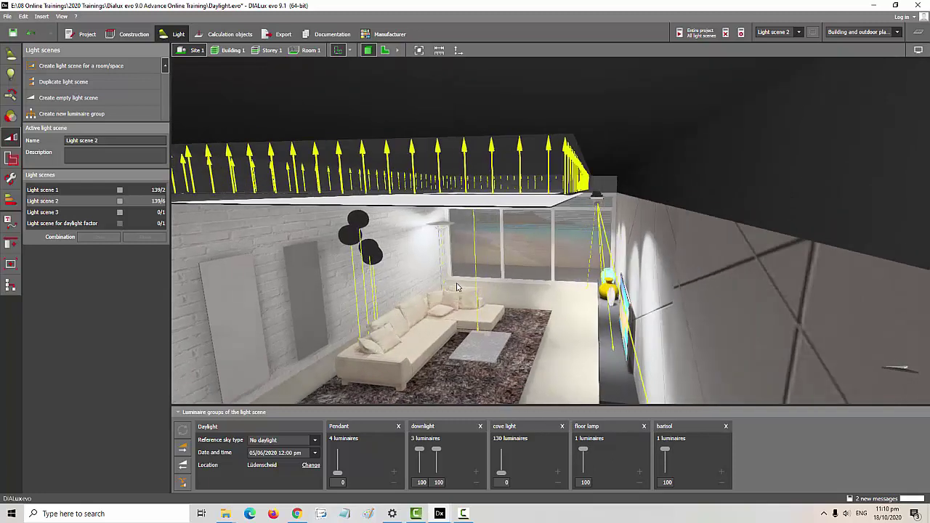
pyautogui.scroll(4, 476, 227)
pyautogui.moveTo(475, 228); pyautogui.dragTo(522, 248, button='right')
pyautogui.scroll(-4, 522, 248)
pyautogui.moveTo(551, 264); pyautogui.dragTo(534, 214, button='middle')
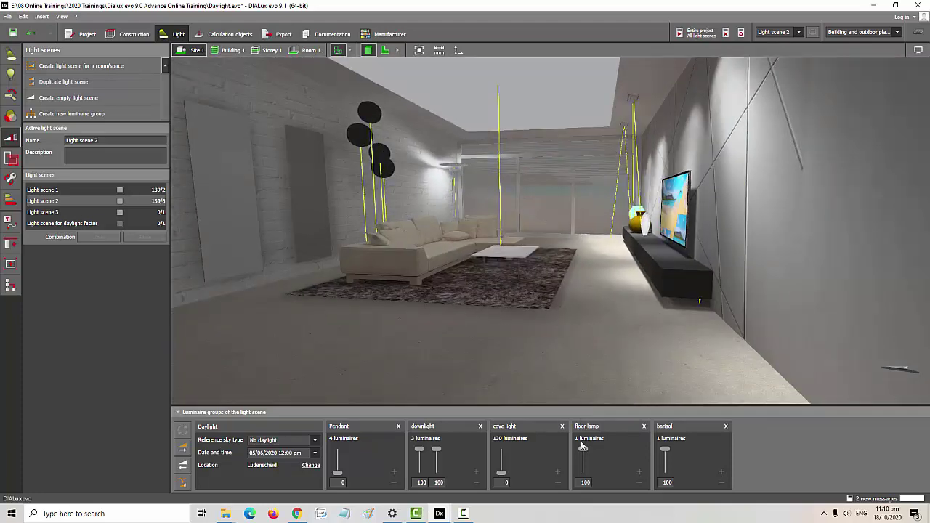
# Dim the floor lamp group of Light scene 2 to 0, update the scene and check the living room's lighting
pyautogui.moveTo(582, 449); pyautogui.dragTo(583, 473)
pyautogui.click(182, 429)
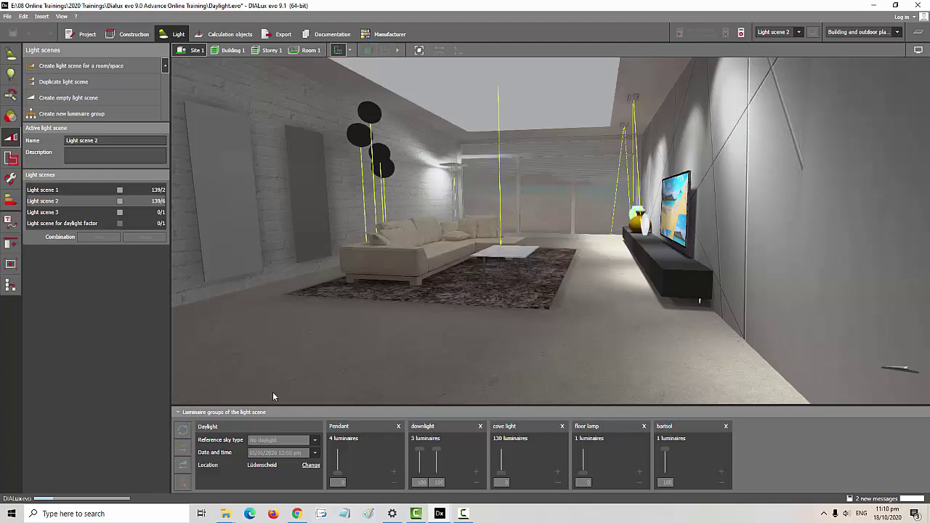
pyautogui.moveTo(317, 313); pyautogui.dragTo(478, 385)
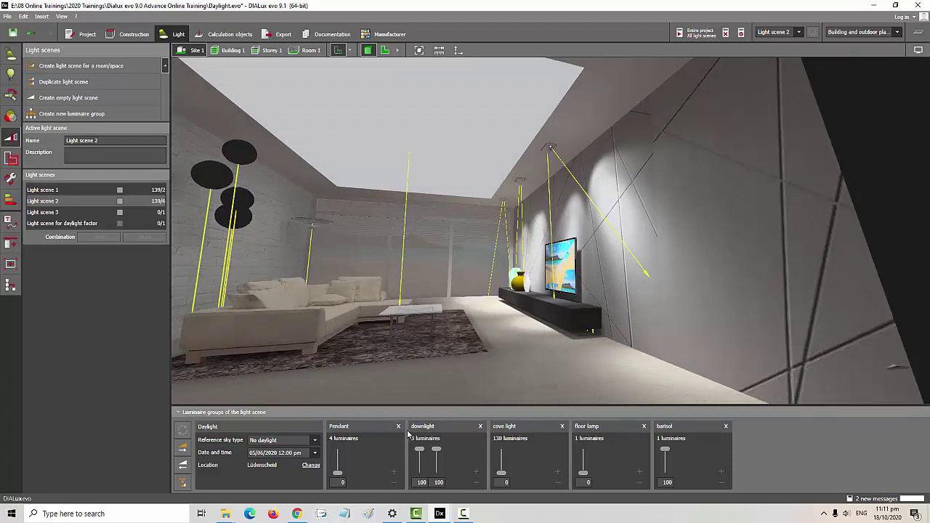
# Check the light scene images in the Chrome article and return to the Daylight.evo living room project in DIALux evo
pyautogui.click(296, 514)
pyautogui.scroll(-15, 382, 324)
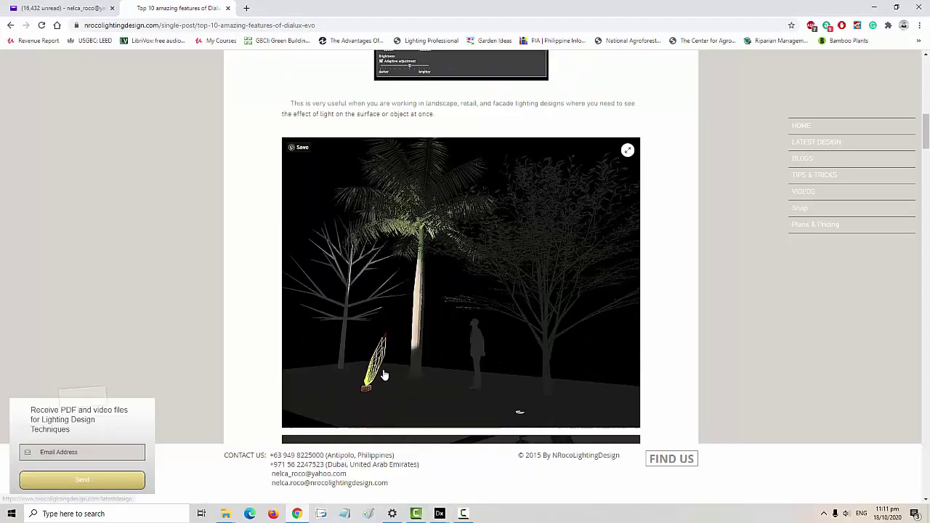
pyautogui.scroll(-10, 379, 376)
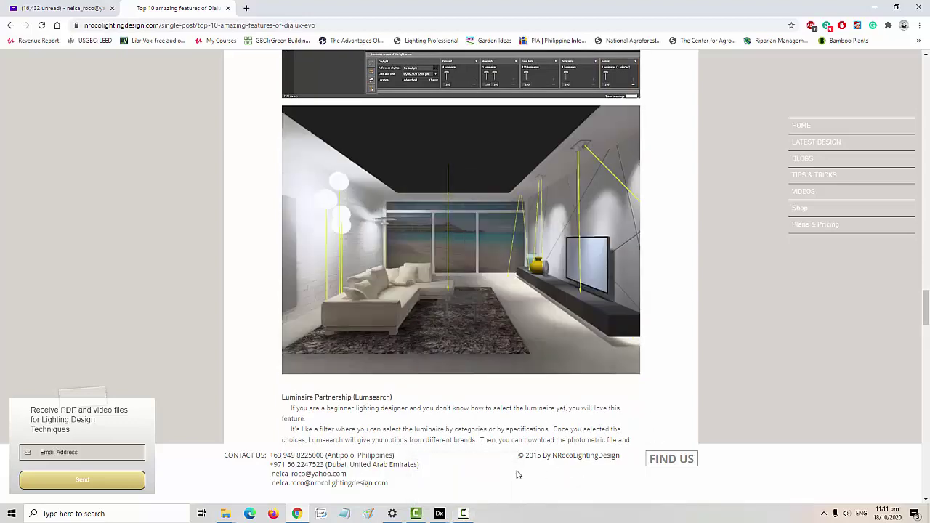
pyautogui.moveTo(441, 518)
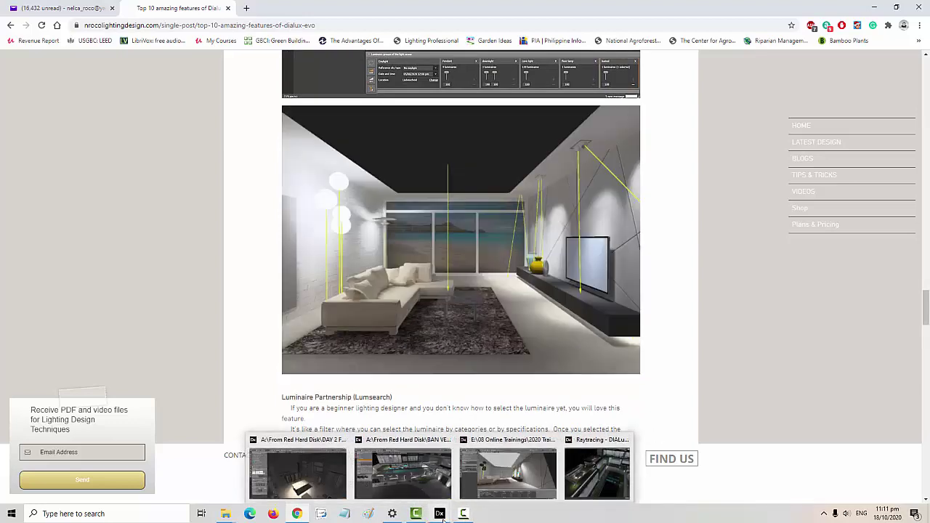
pyautogui.click(527, 442)
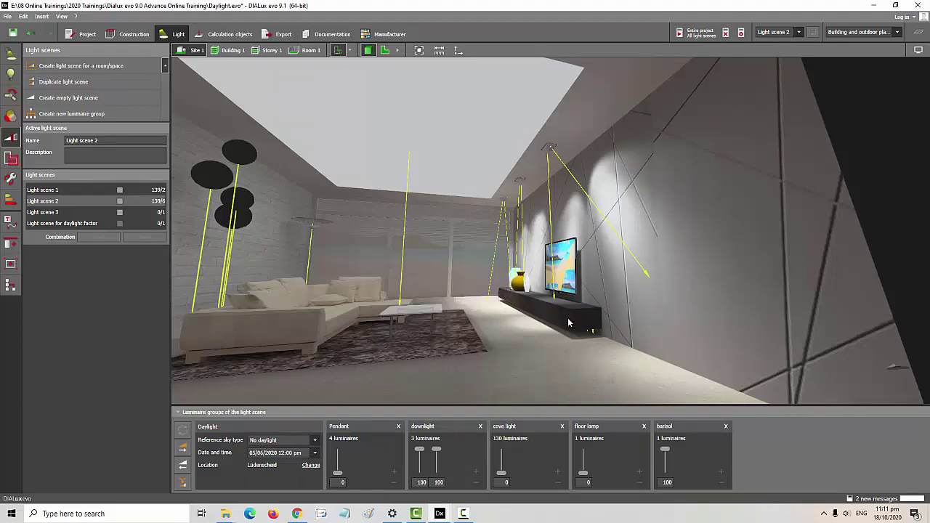
pyautogui.moveTo(569, 322); pyautogui.dragTo(638, 296, button='middle')
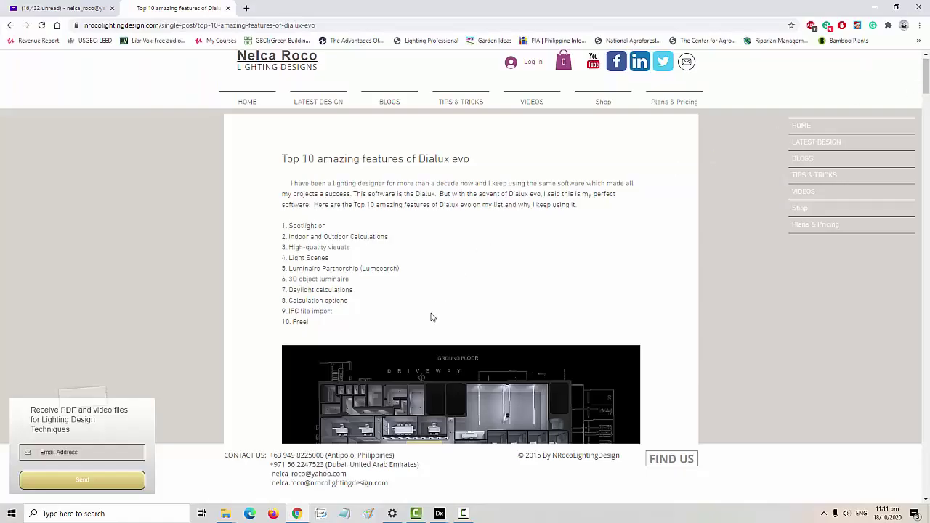
# Find the Luminaire Partnership (Lumsearch) section of the Chrome article and open its lumsearch.com link
pyautogui.scroll(-14, 383, 312)
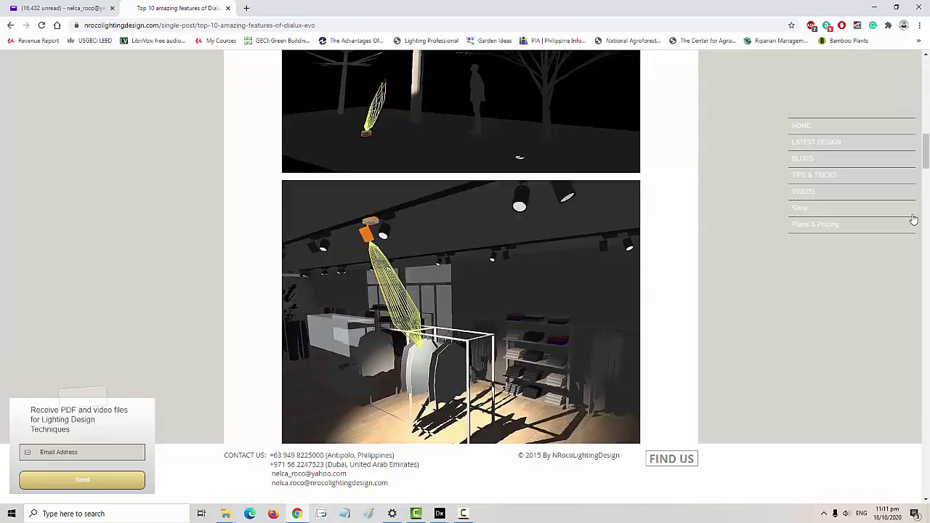
pyautogui.moveTo(926, 171); pyautogui.dragTo(927, 331)
pyautogui.scroll(1, 356, 189)
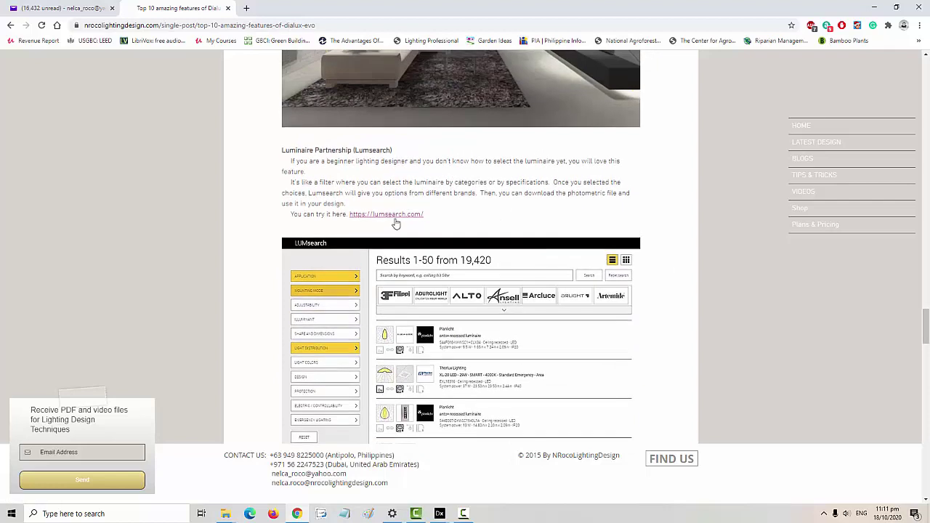
pyautogui.click(377, 218)
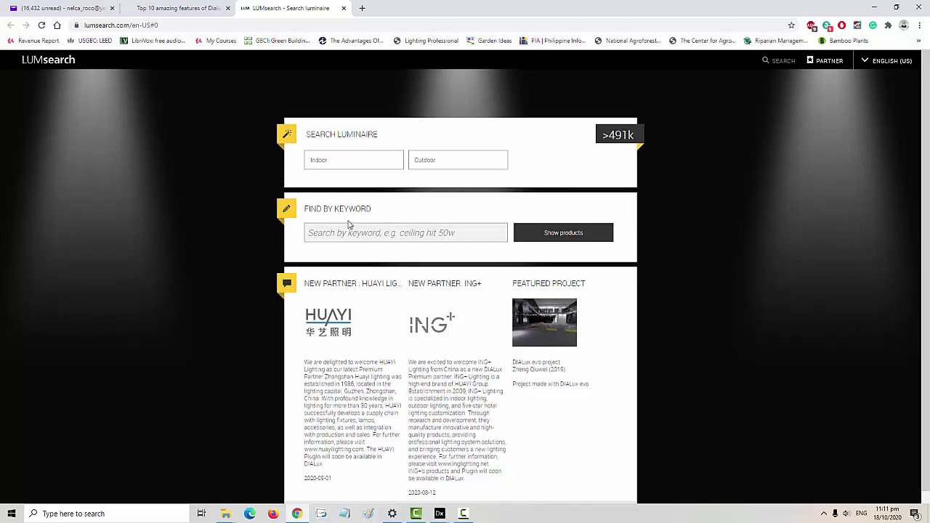
# Search LUMsearch for indoor, ceiling recessed luminaires with the narrowest downward beam
pyautogui.click(354, 161)
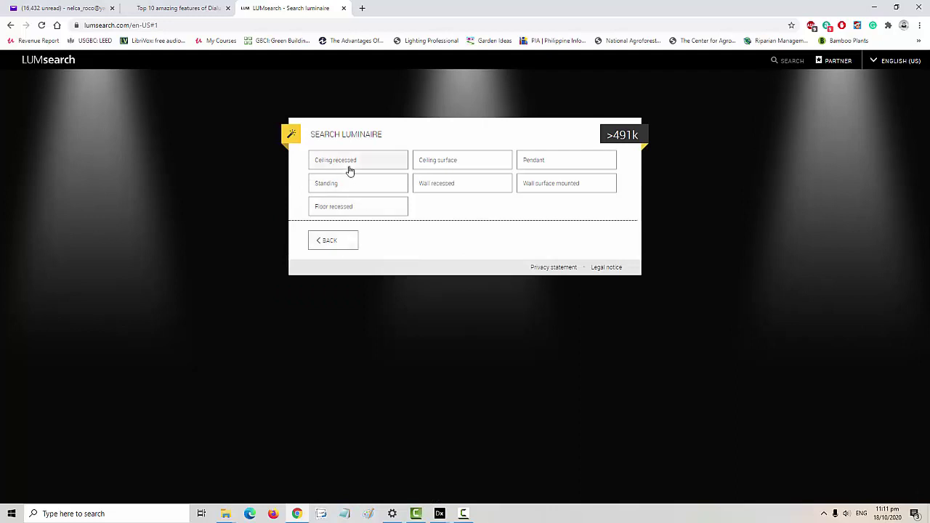
pyautogui.click(349, 166)
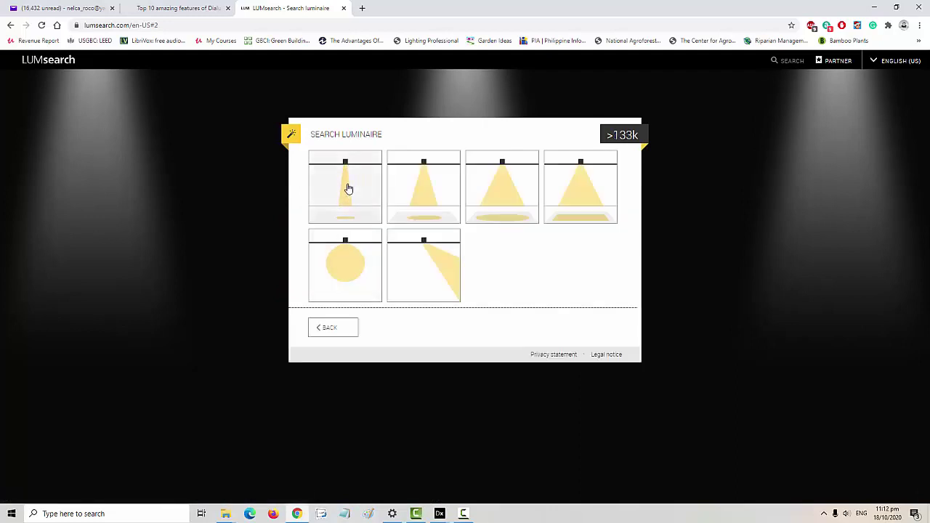
pyautogui.click(343, 200)
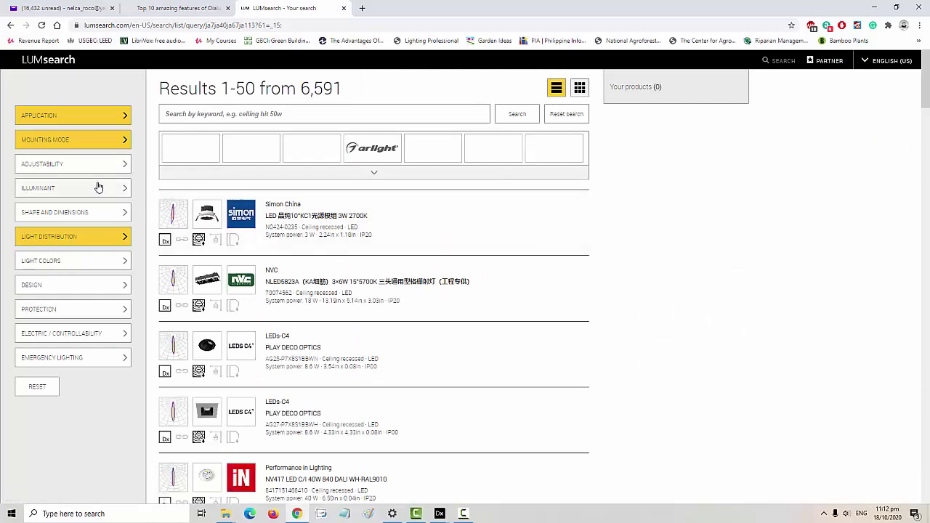
# Look through the Application, Mounting mode, Adjustability and Illuminant filter options for the luminaire results
pyautogui.click(102, 117)
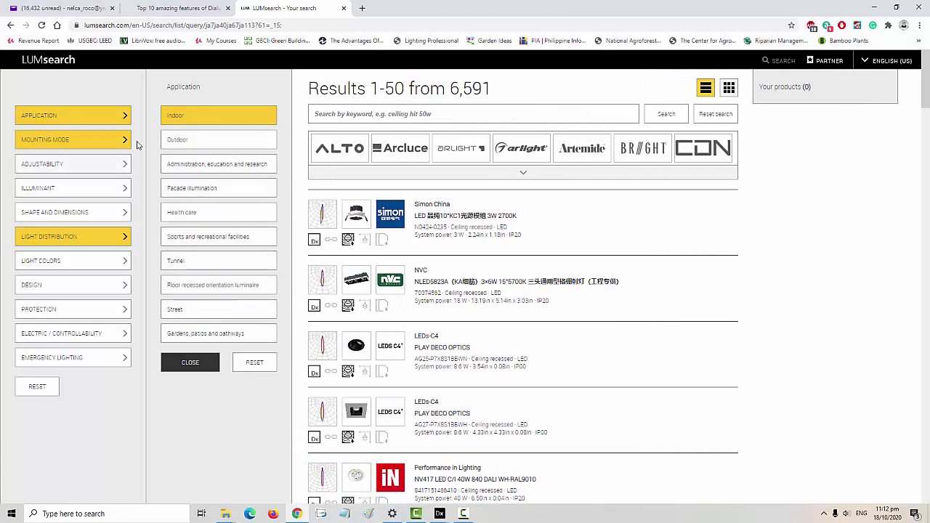
pyautogui.click(69, 140)
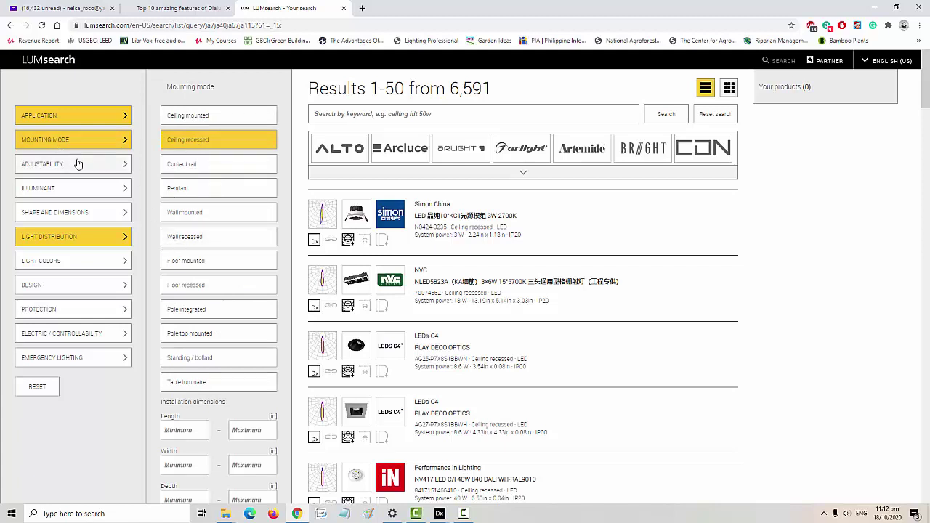
pyautogui.click(99, 168)
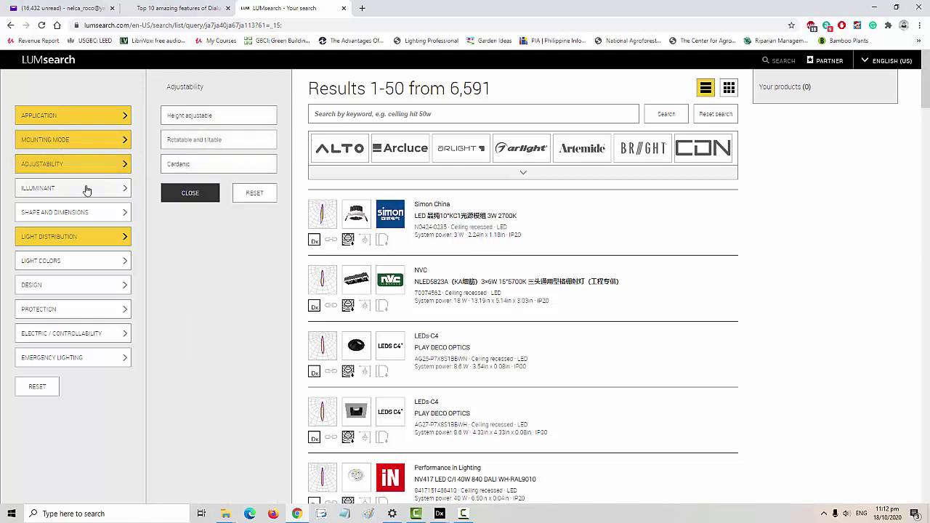
pyautogui.click(88, 187)
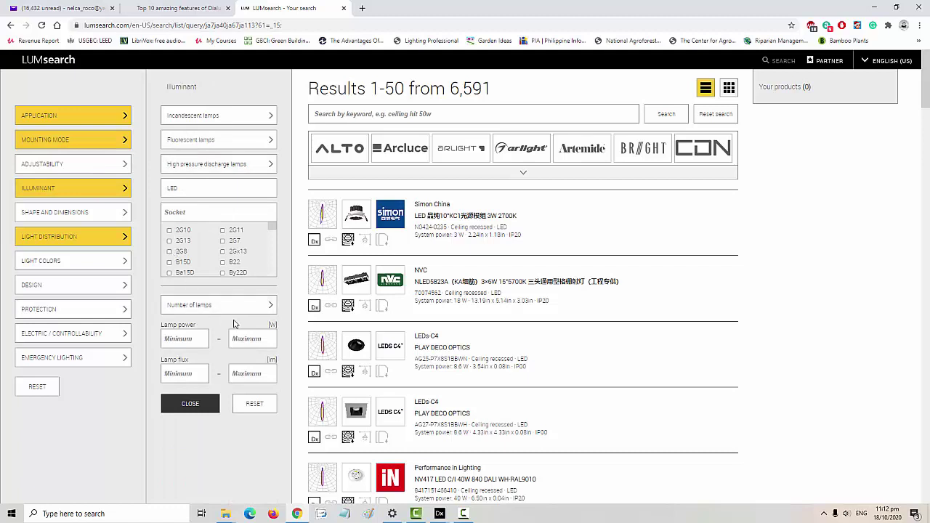
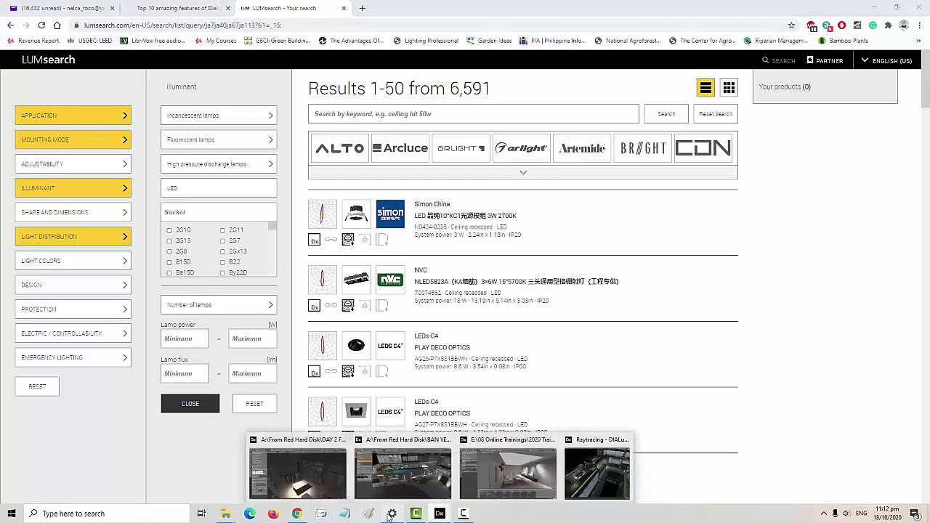
# Read the article's 3D object luminaire section and switch back to the Daylight.evo project in DIALux evo
pyautogui.click(171, 13)
pyautogui.scroll(-15, 258, 349)
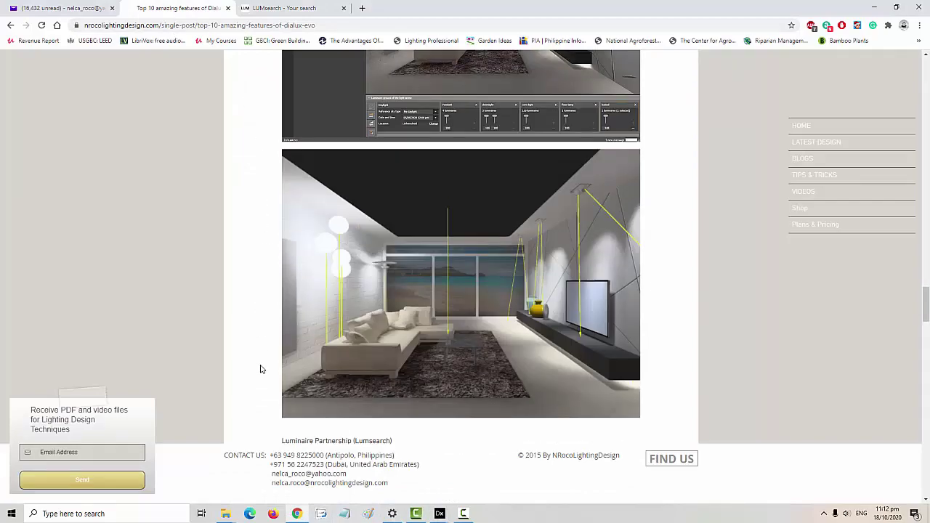
pyautogui.scroll(-20, 262, 356)
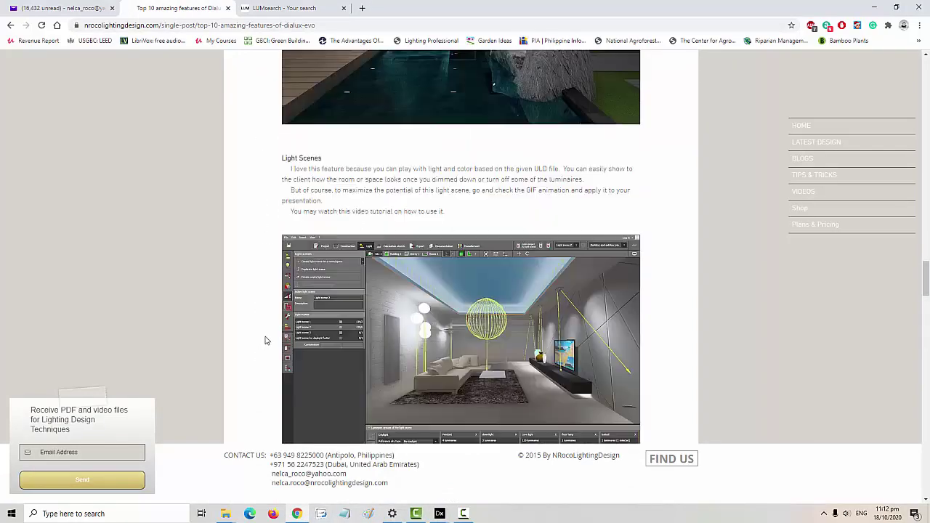
pyautogui.scroll(-2, 265, 344)
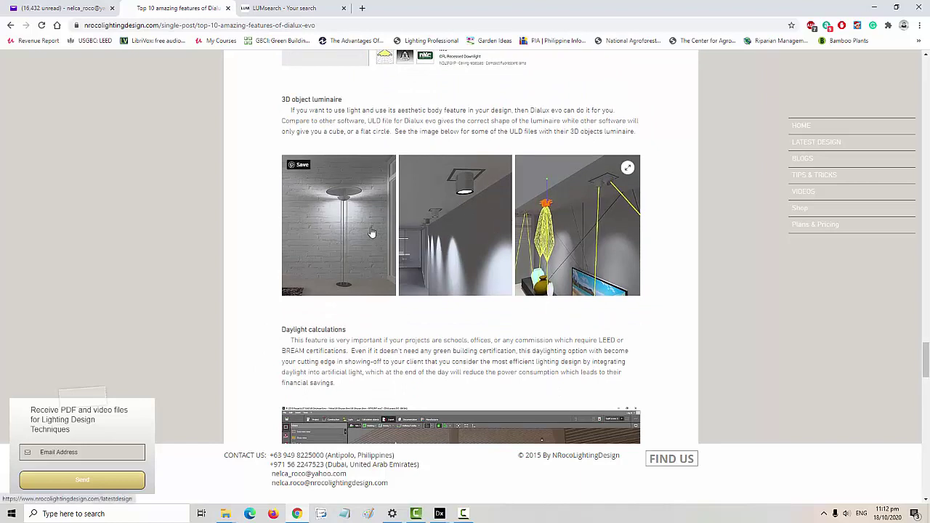
pyautogui.moveTo(439, 514)
pyautogui.click(483, 477)
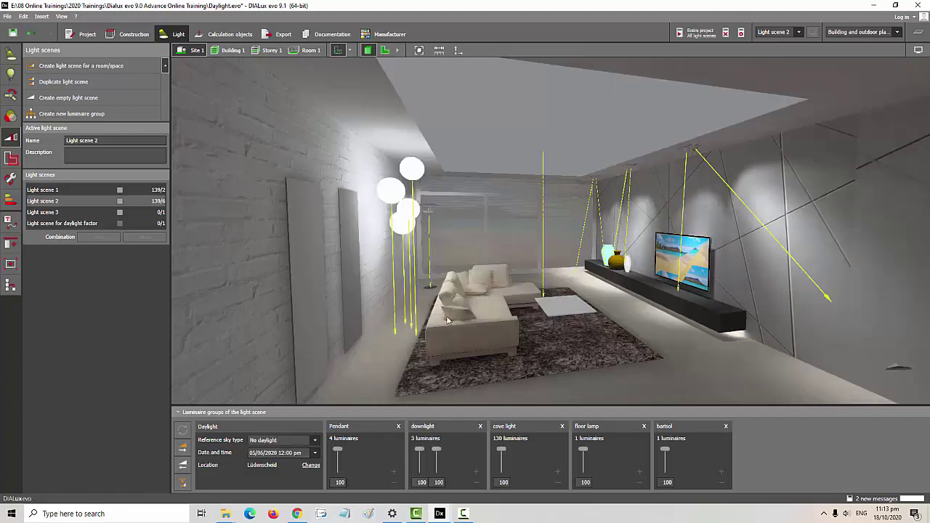
# Select the uppermost spherical glass pendant beside the brick wall to show its 3D body and light distribution
pyautogui.moveTo(540, 313); pyautogui.dragTo(528, 318)
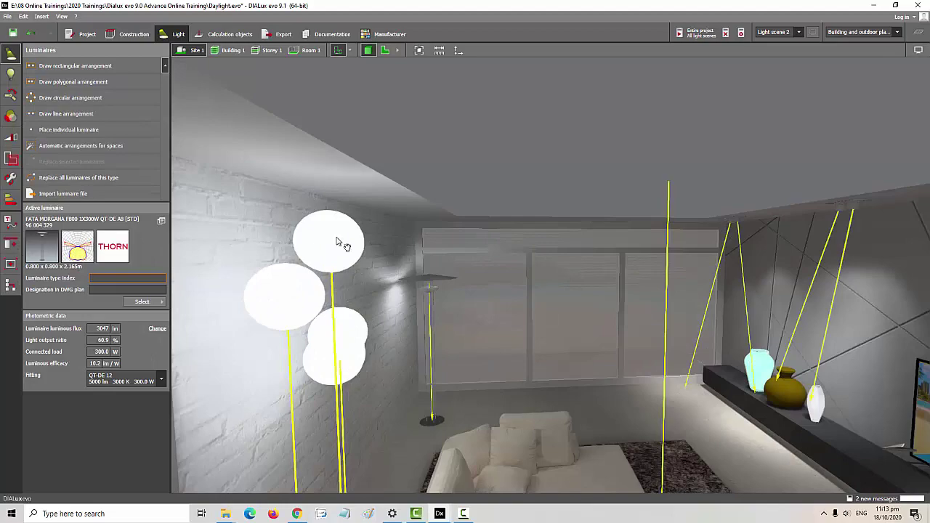
pyautogui.moveTo(334, 242); pyautogui.dragTo(418, 227)
pyautogui.click(421, 211)
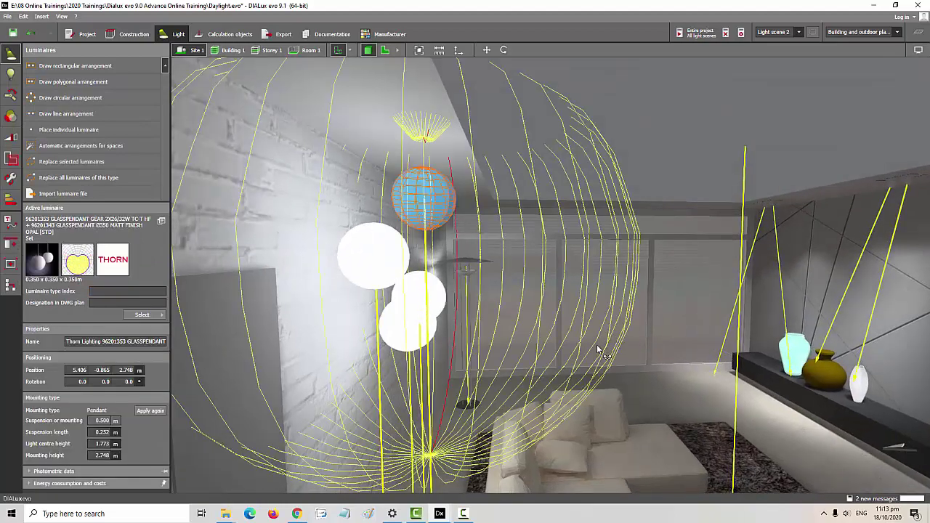
# Select the floor lamp in the corner by the window, inspect its 3D shape and clear the selection
pyautogui.moveTo(600, 349); pyautogui.dragTo(475, 356)
pyautogui.moveTo(524, 376); pyautogui.dragTo(466, 380)
pyautogui.scroll(3, 428, 381)
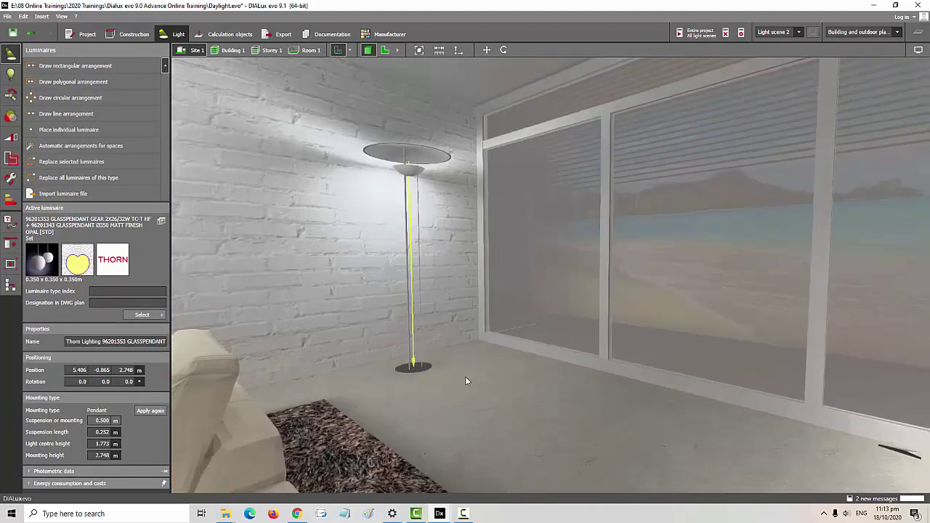
pyautogui.click(404, 168)
pyautogui.moveTo(466, 400); pyautogui.dragTo(496, 397)
pyautogui.click(497, 397)
pyautogui.click(411, 152)
pyautogui.click(380, 170)
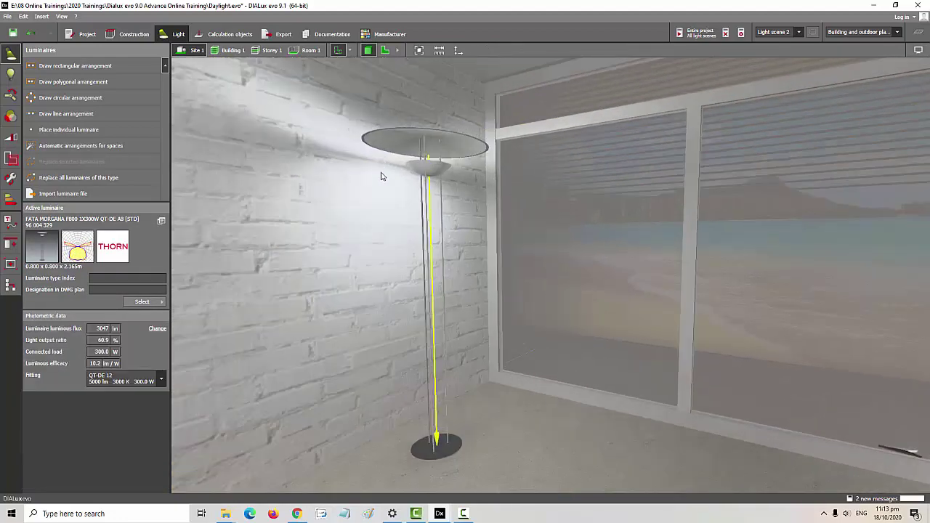
# Select the recessed ceiling spotlights above the TV wall, show the joint of the fixture nearest the TV, and clear the selection
pyautogui.moveTo(380, 171); pyautogui.dragTo(393, 290)
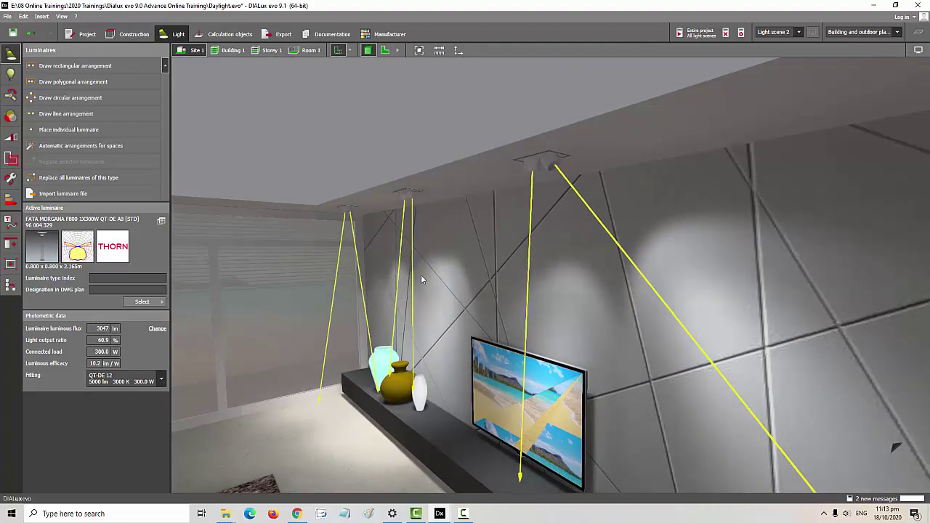
pyautogui.scroll(2, 539, 178)
pyautogui.click(562, 137)
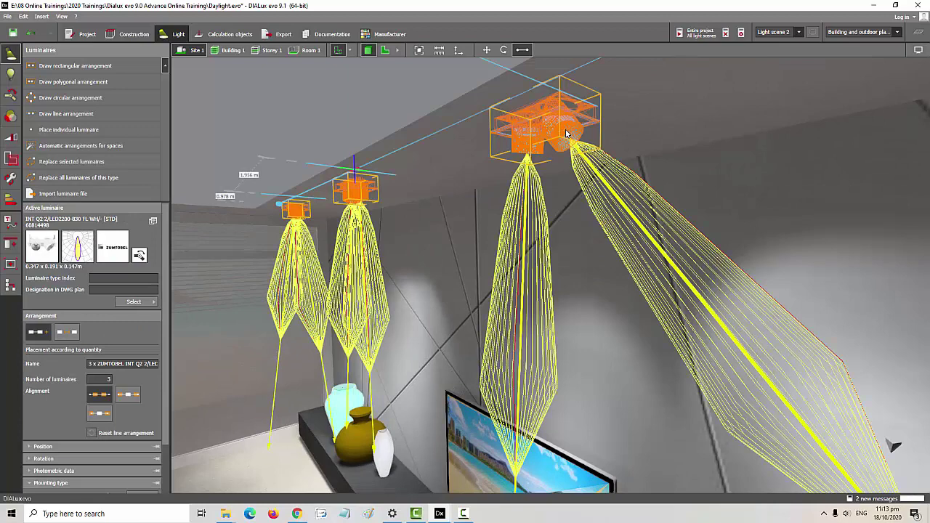
pyautogui.click(566, 133)
pyautogui.click(503, 49)
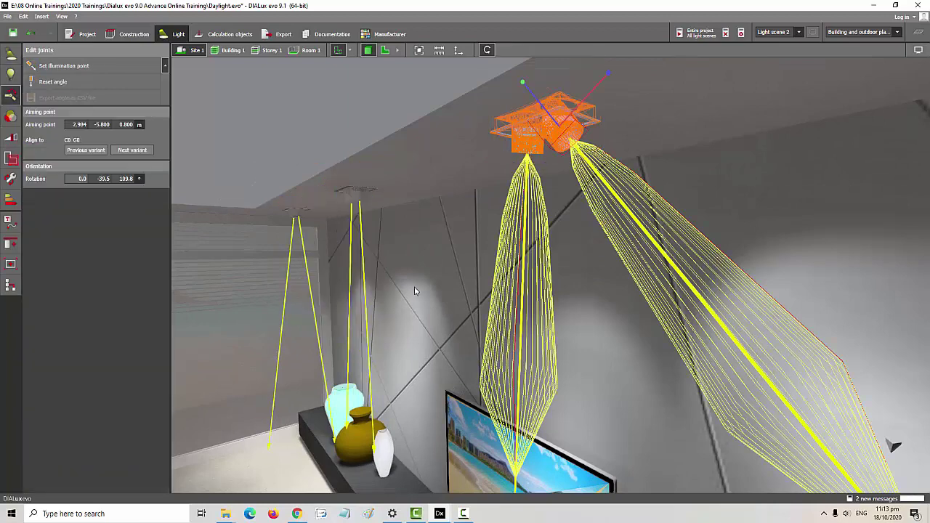
pyautogui.click(305, 419)
pyautogui.moveTo(541, 175); pyautogui.dragTo(494, 276)
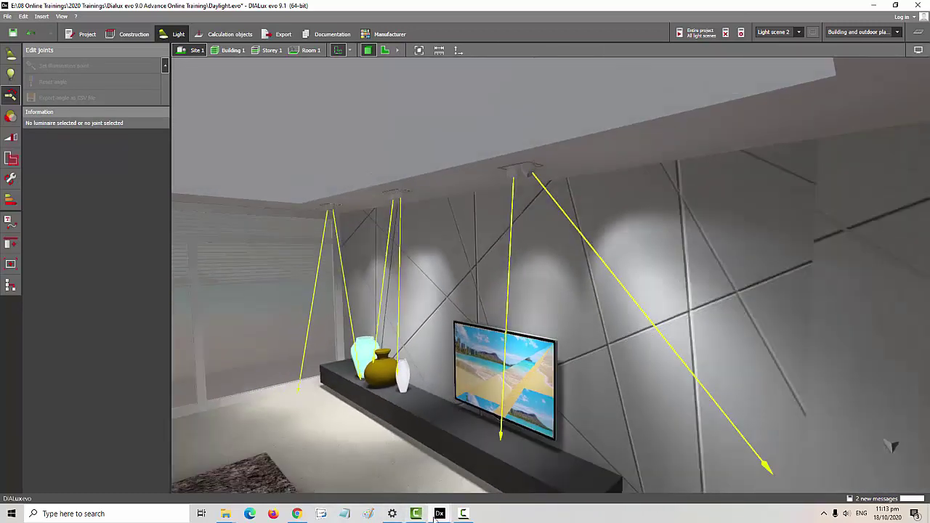
# Read the article's Daylight calculations section in Chrome and return to the Daylight.evo project in DIALux evo
pyautogui.click(297, 514)
pyautogui.scroll(-3, 318, 382)
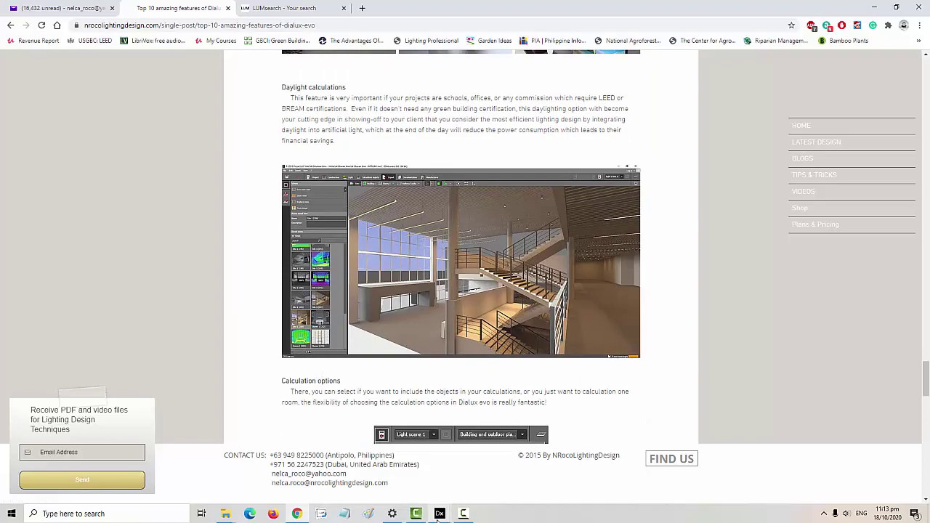
pyautogui.moveTo(439, 514)
pyautogui.click(509, 485)
# Show the project's light scenes with the whole living room in view and activate Light scene for daylight factor
pyautogui.scroll(-5, 399, 428)
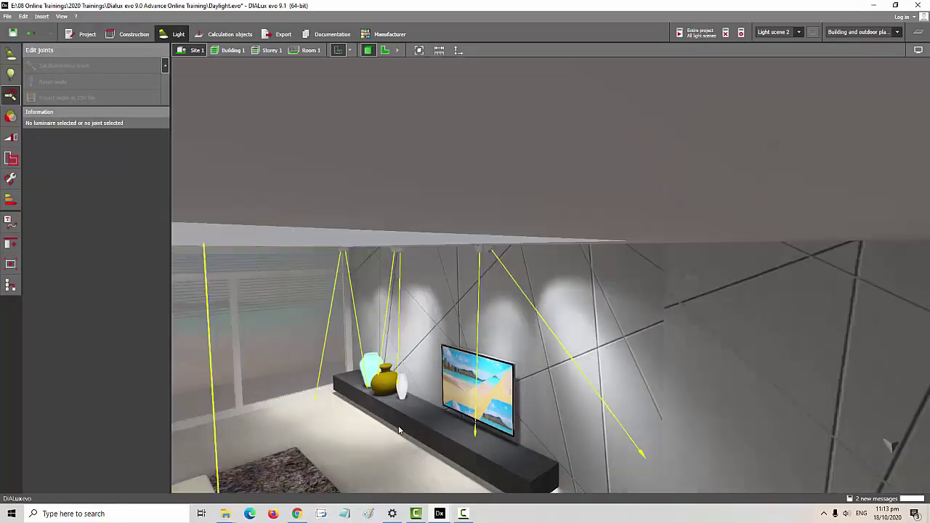
pyautogui.moveTo(388, 410); pyautogui.dragTo(504, 365, button='middle')
pyautogui.scroll(3, 470, 351)
pyautogui.moveTo(470, 354); pyautogui.dragTo(567, 336)
pyautogui.click(12, 160)
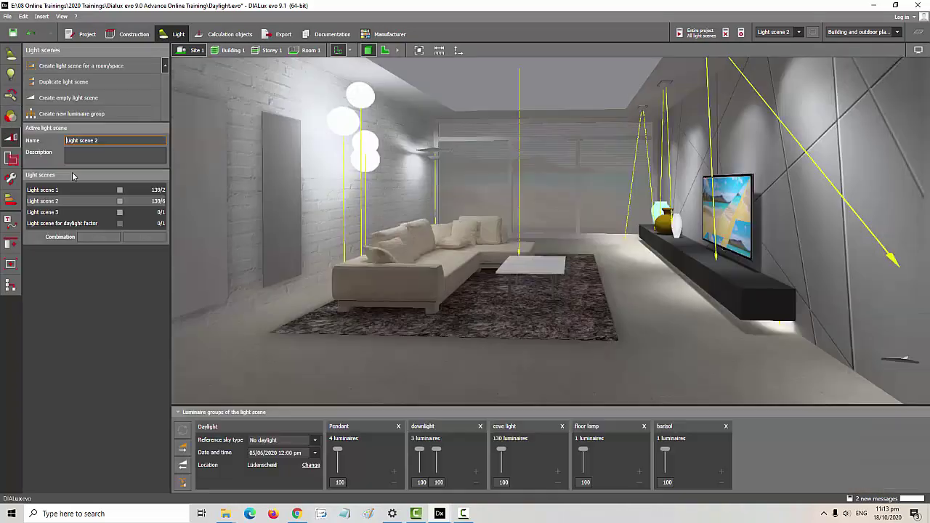
pyautogui.click(46, 225)
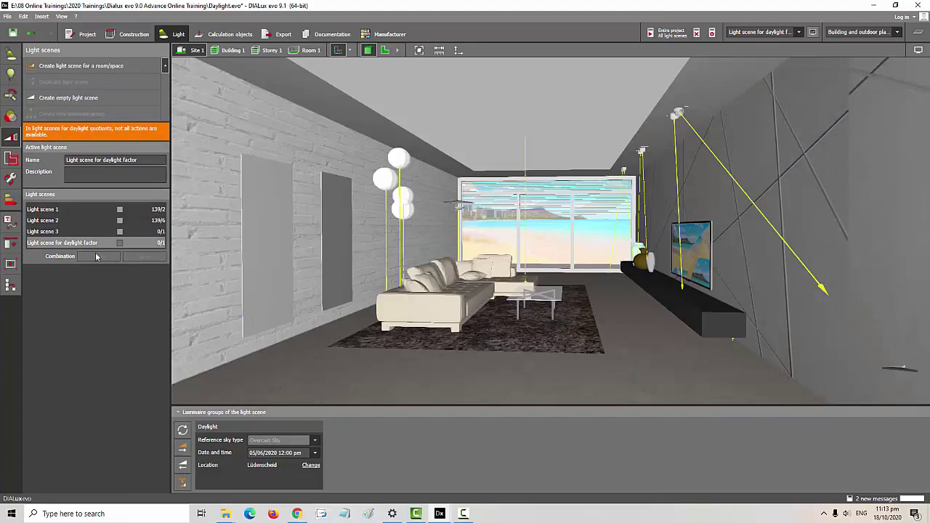
# Update the daylight factor scene and inspect the daylight entering through the living room window
pyautogui.moveTo(272, 329); pyautogui.dragTo(341, 336)
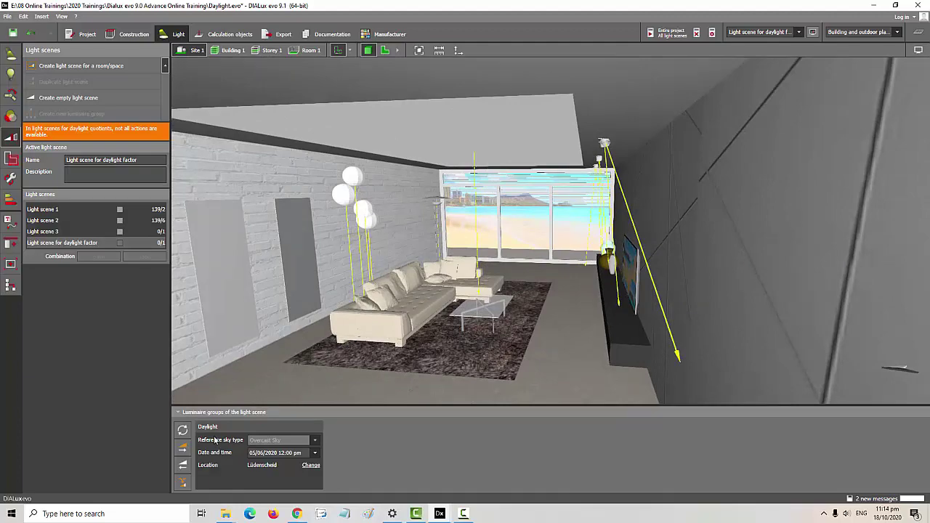
pyautogui.click(187, 433)
pyautogui.moveTo(332, 332); pyautogui.dragTo(456, 323)
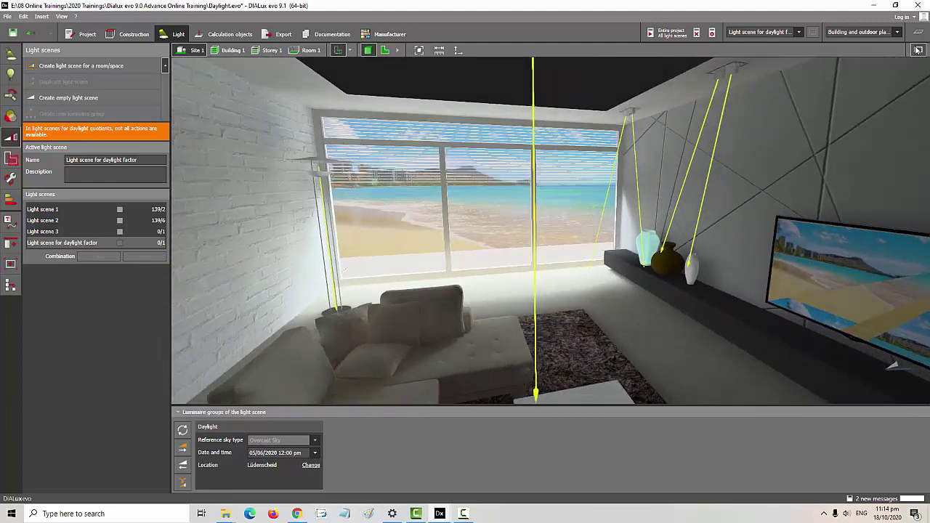
# Show the daylight factor scene in false colours, restore the normal rendering and view the whole living room
pyautogui.click(918, 50)
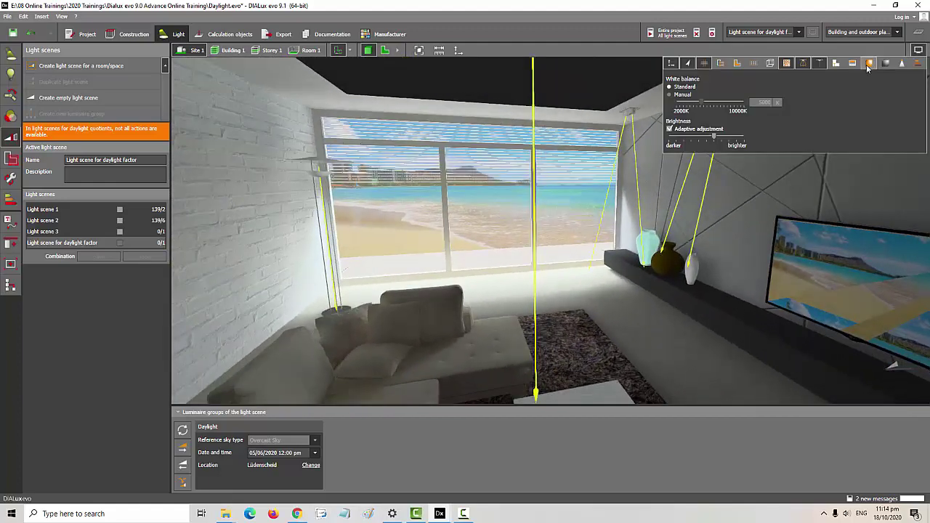
pyautogui.click(869, 62)
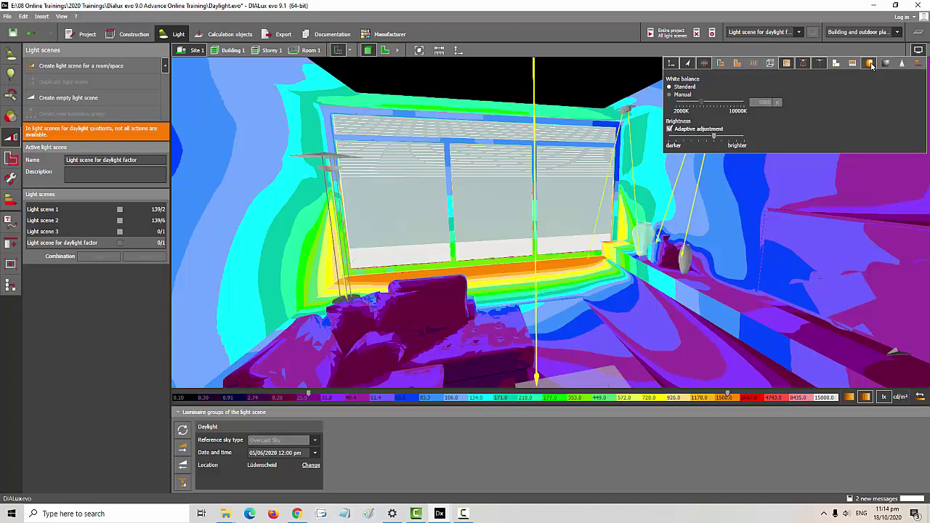
pyautogui.click(872, 64)
pyautogui.scroll(-5, 542, 298)
pyautogui.moveTo(538, 294); pyautogui.dragTo(530, 306, button='right')
pyautogui.moveTo(530, 305); pyautogui.dragTo(541, 311, button='middle')
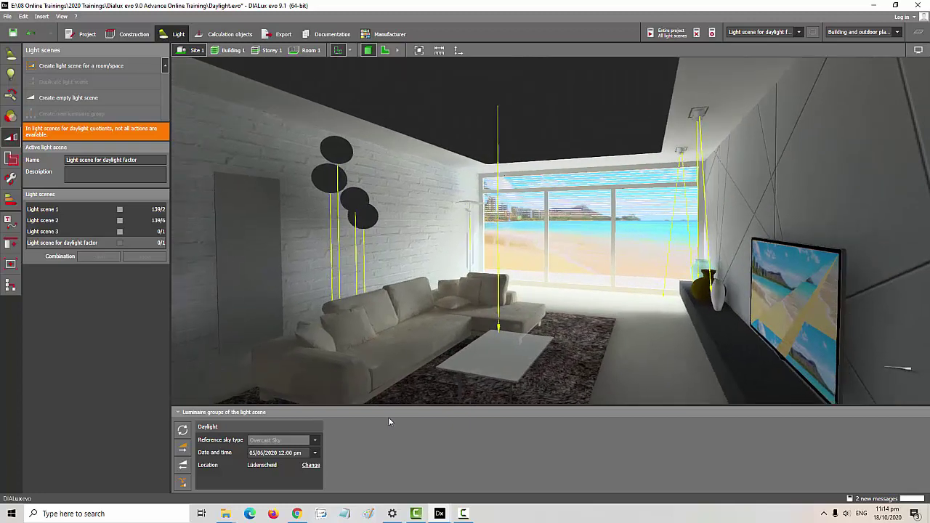
# Read the article's Calculation options section in Chrome and switch to the TRBJ at ABC Verdun project in DIALux evo
pyautogui.click(297, 514)
pyautogui.scroll(-2, 283, 417)
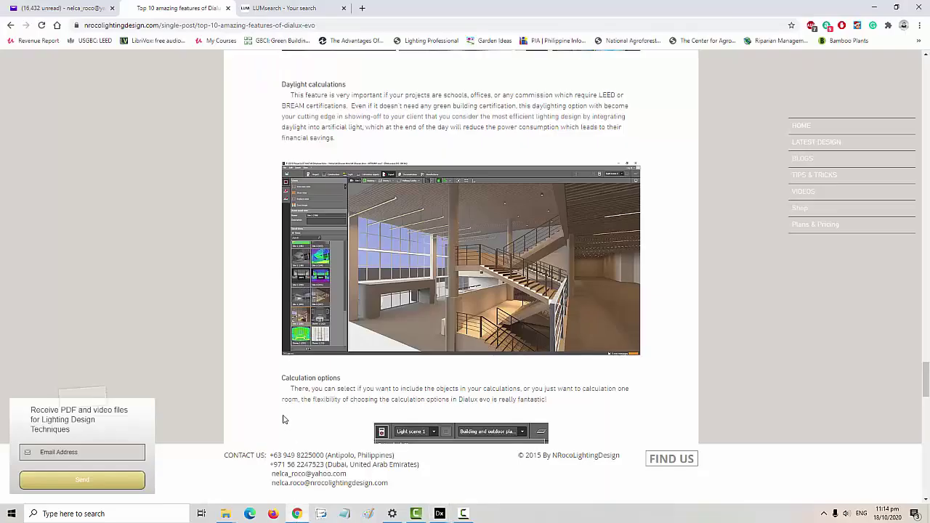
pyautogui.scroll(-3, 283, 420)
pyautogui.scroll(2, 283, 417)
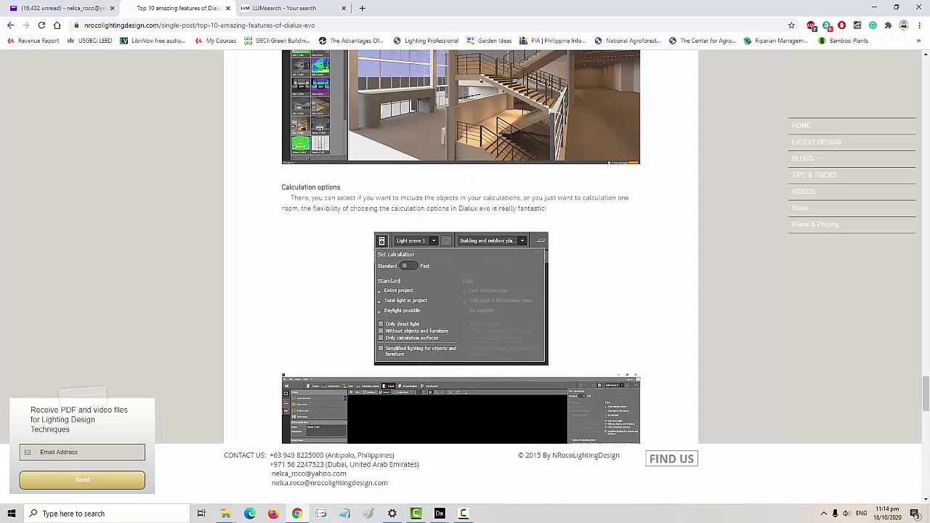
pyautogui.scroll(-3, 285, 418)
pyautogui.scroll(2, 284, 410)
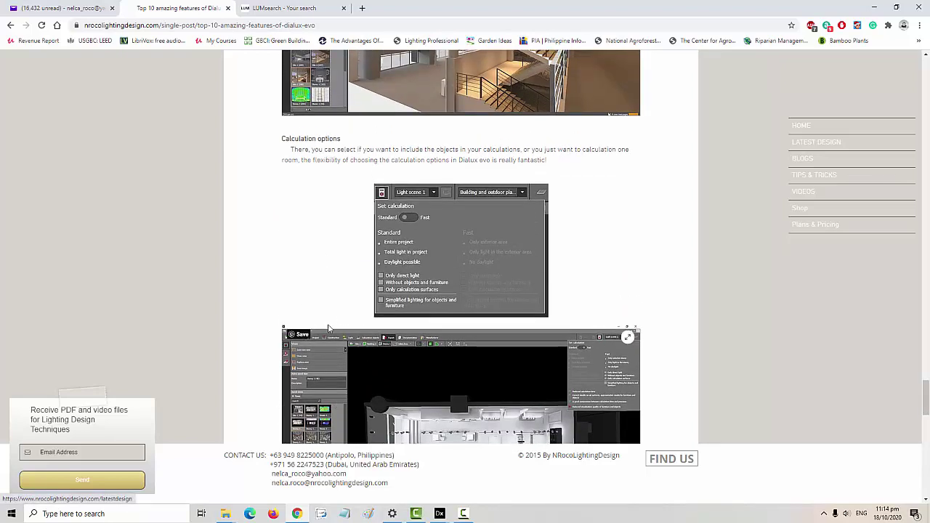
pyautogui.moveTo(440, 514)
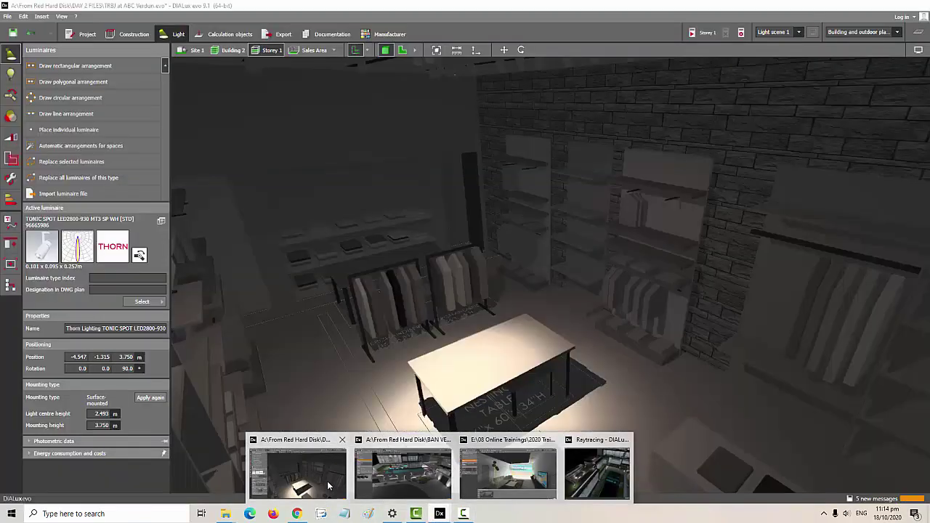
pyautogui.click(329, 486)
# Deselect the spotlight aimed at the nesting table and view the small back rooms beside the sales area from above
pyautogui.moveTo(363, 264); pyautogui.dragTo(438, 317, button='right')
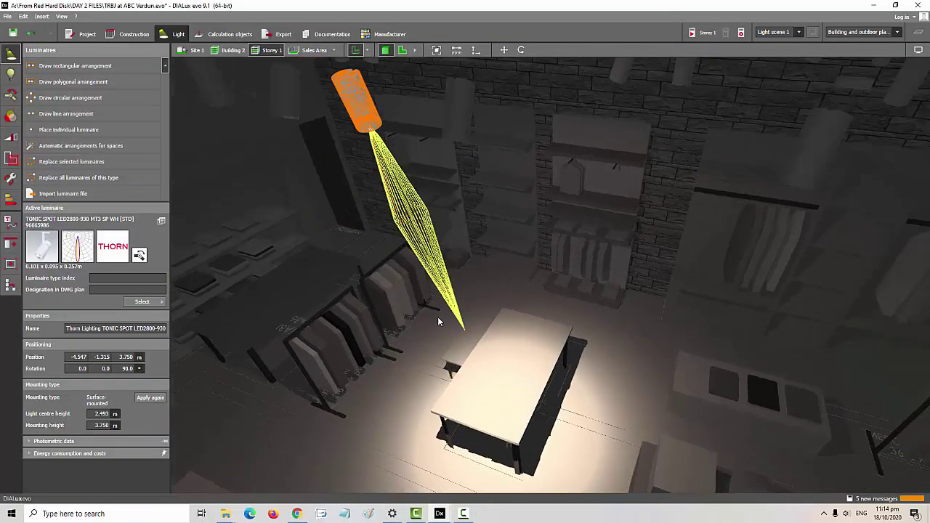
pyautogui.scroll(-4, 438, 317)
pyautogui.moveTo(412, 251); pyautogui.dragTo(620, 151)
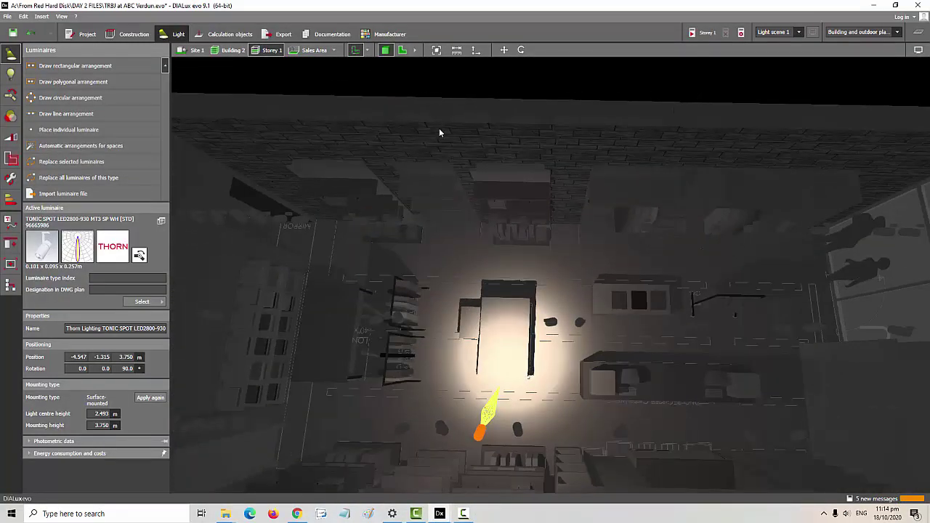
pyautogui.click(530, 230)
pyautogui.moveTo(620, 234); pyautogui.dragTo(702, 228)
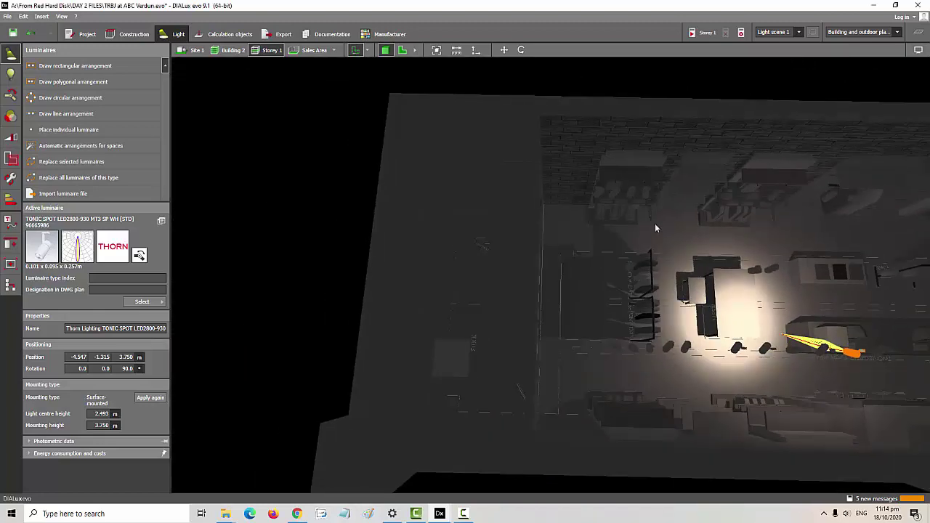
pyautogui.click(342, 149)
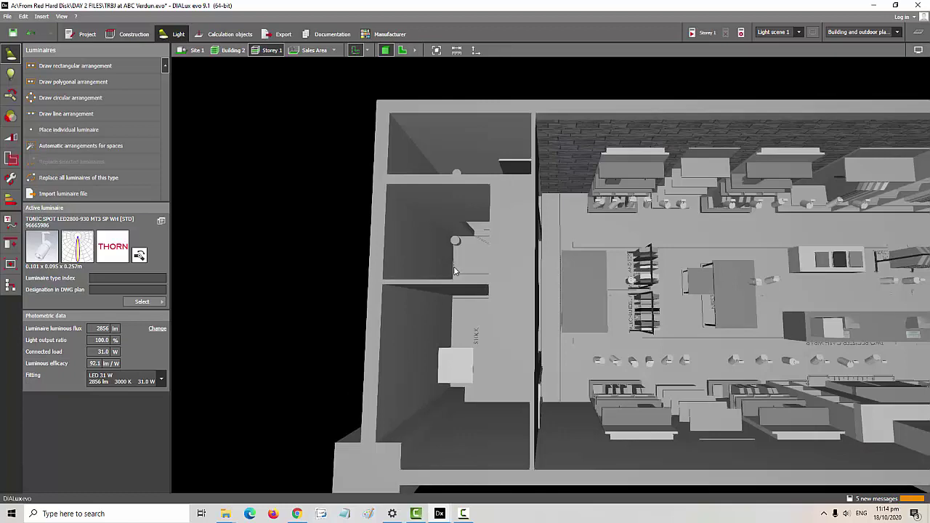
pyautogui.moveTo(435, 236); pyautogui.dragTo(487, 227)
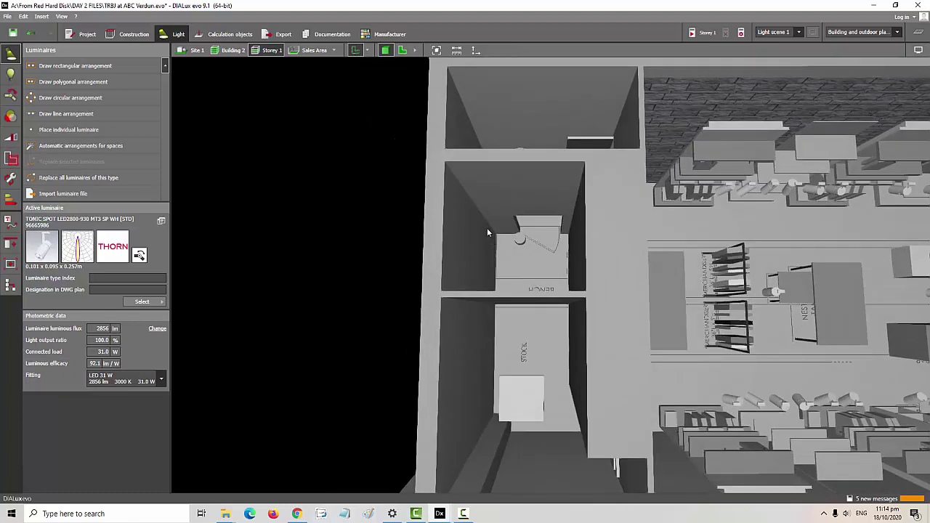
# Make the Stock Room the active space and review its Fast calculation options
pyautogui.click(335, 50)
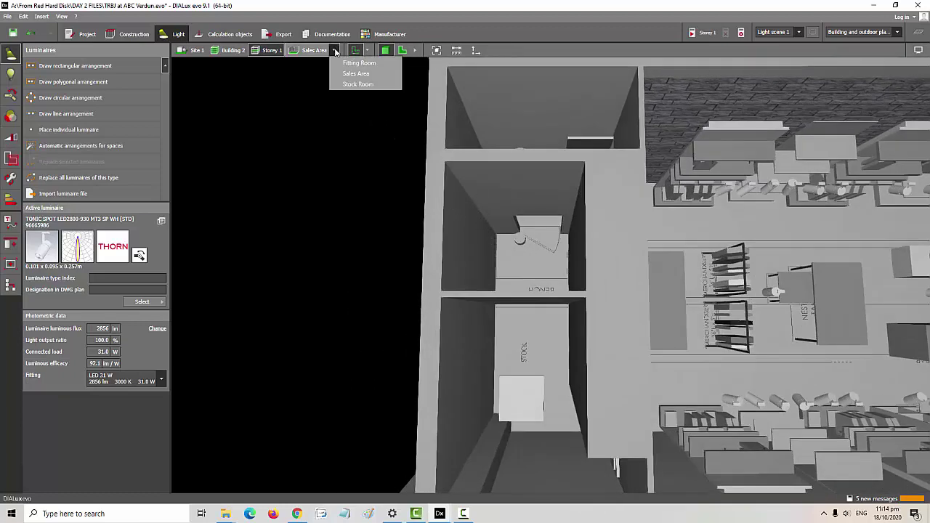
pyautogui.click(365, 84)
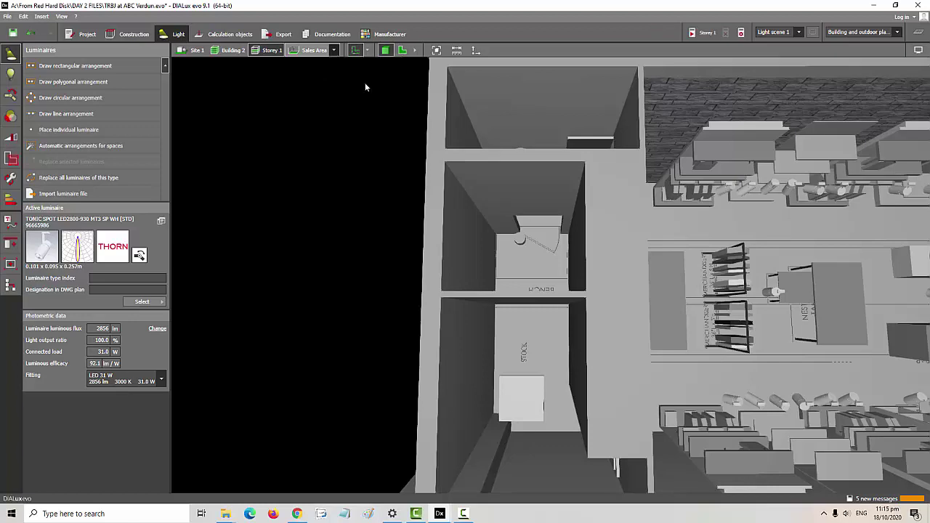
pyautogui.click(742, 33)
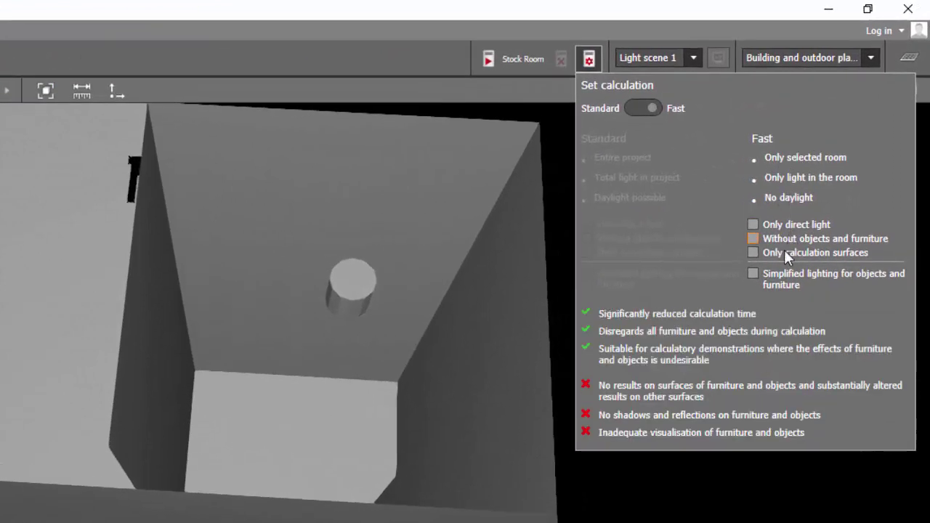
pyautogui.click(9, 273)
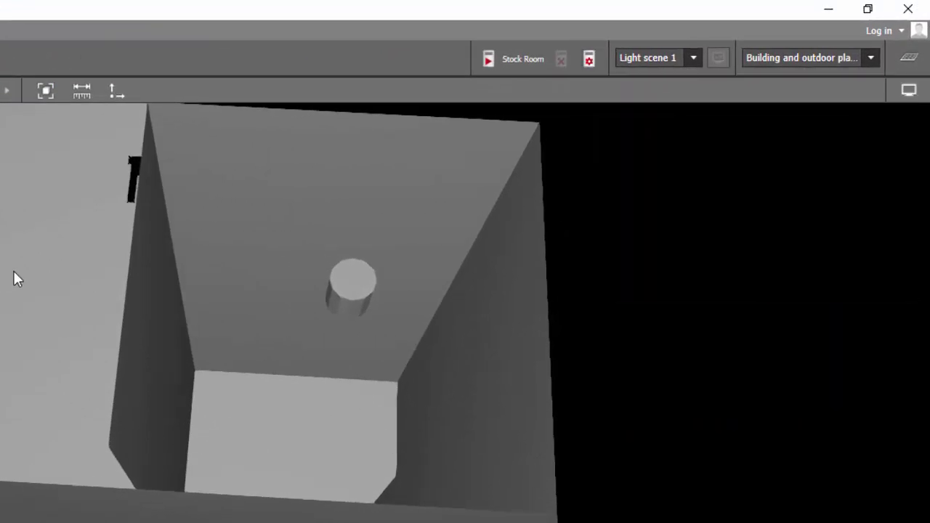
# Calculate the lighting for the Stock Room only
pyautogui.moveTo(2, 247)
pyautogui.mouseDown(button='right')
pyautogui.moveTo(15, 274)
pyautogui.moveTo(15, 235)
pyautogui.mouseUp(button='right')
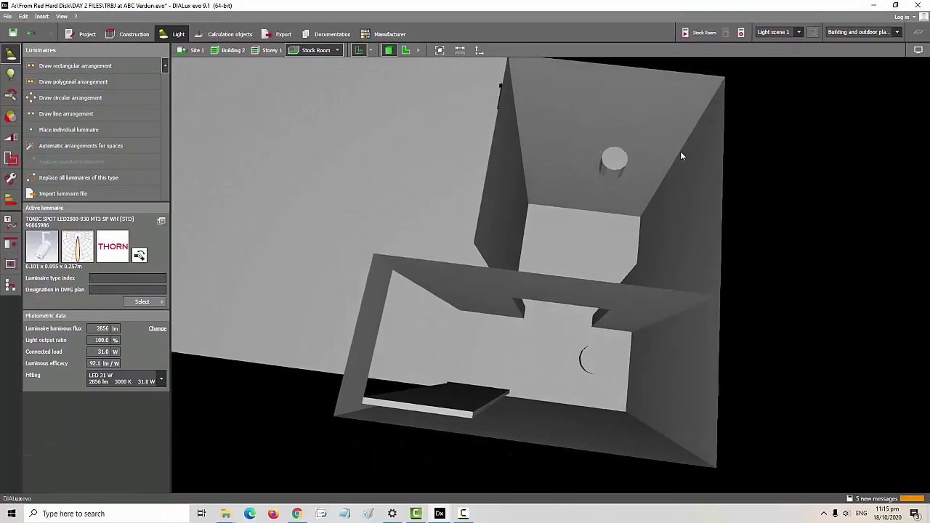
pyautogui.moveTo(680, 155); pyautogui.dragTo(725, 97)
pyautogui.click(698, 34)
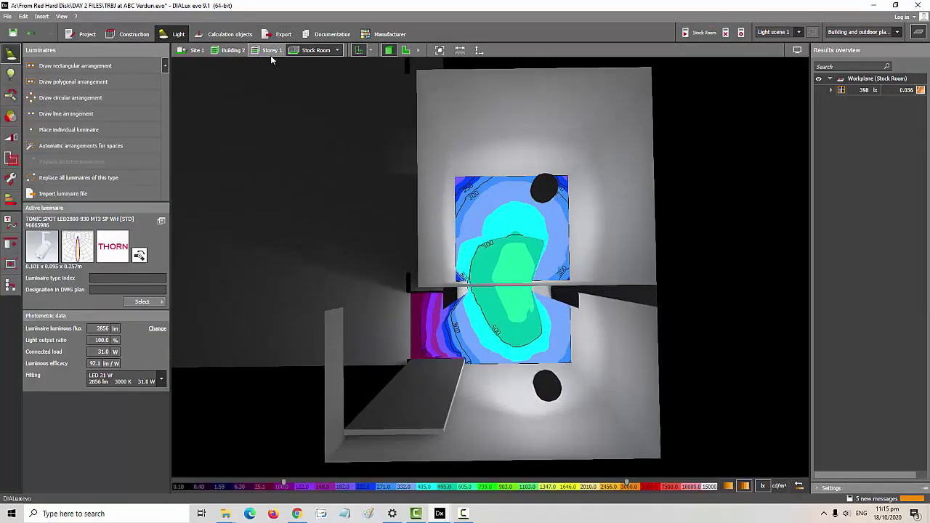
# Return to Storey 1, hide the results overview and inspect the calculated room beside the unlit sales area
pyautogui.click(270, 51)
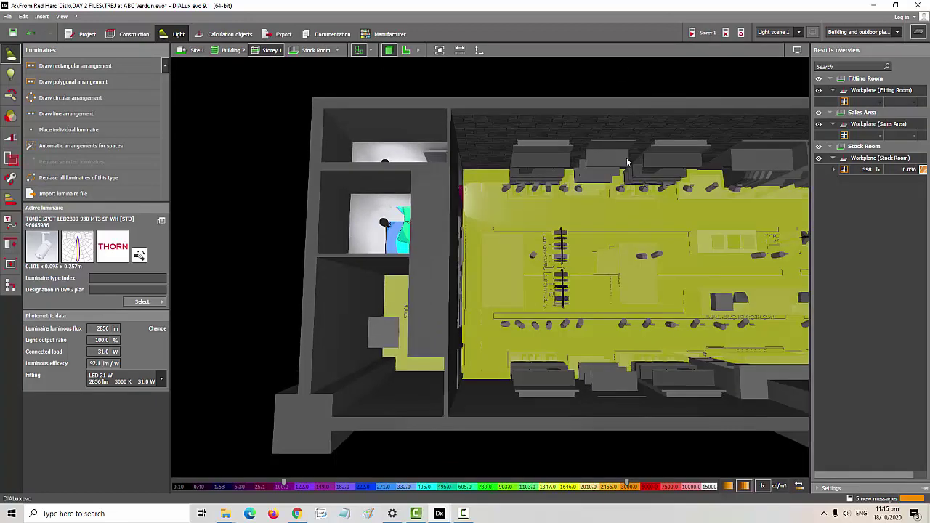
pyautogui.click(918, 34)
pyautogui.moveTo(756, 131); pyautogui.dragTo(720, 271, button='right')
pyautogui.scroll(3, 700, 257)
pyautogui.moveTo(579, 274); pyautogui.dragTo(498, 281, button='right')
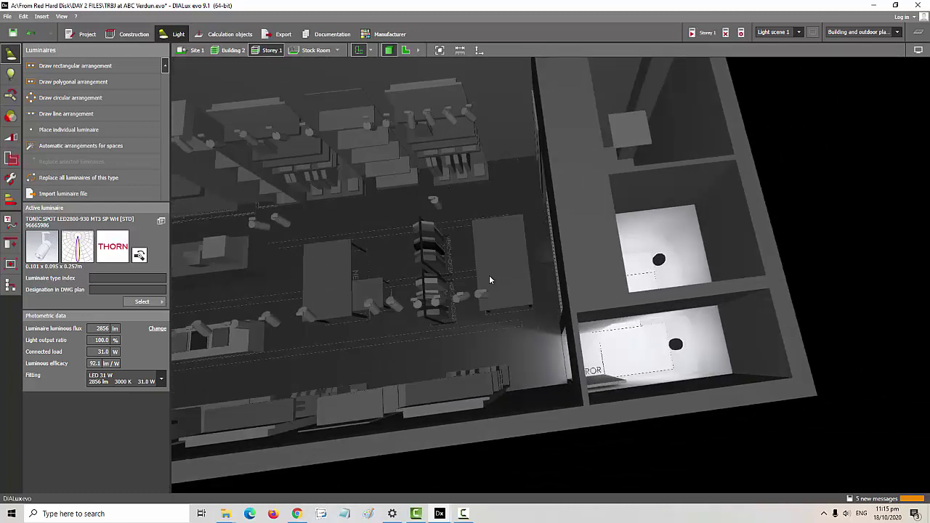
pyautogui.scroll(3, 691, 254)
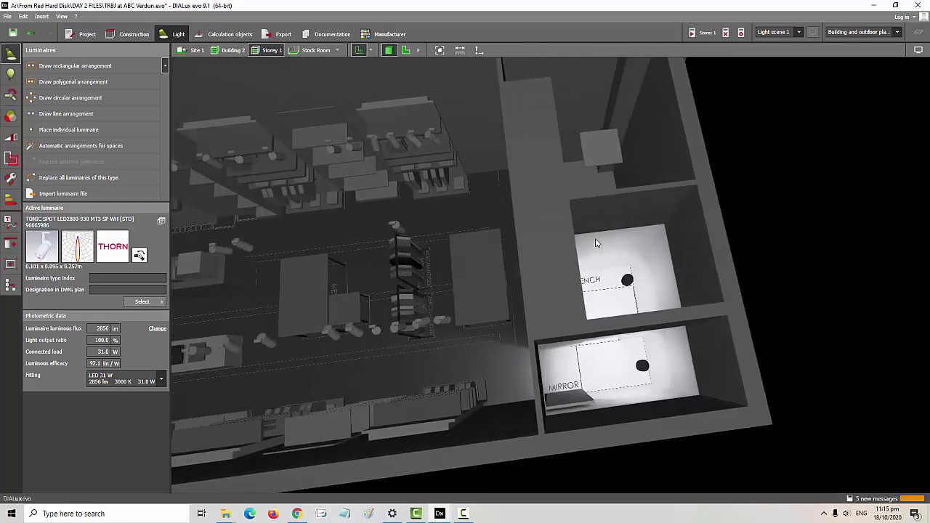
pyautogui.moveTo(592, 250); pyautogui.dragTo(580, 245, button='middle')
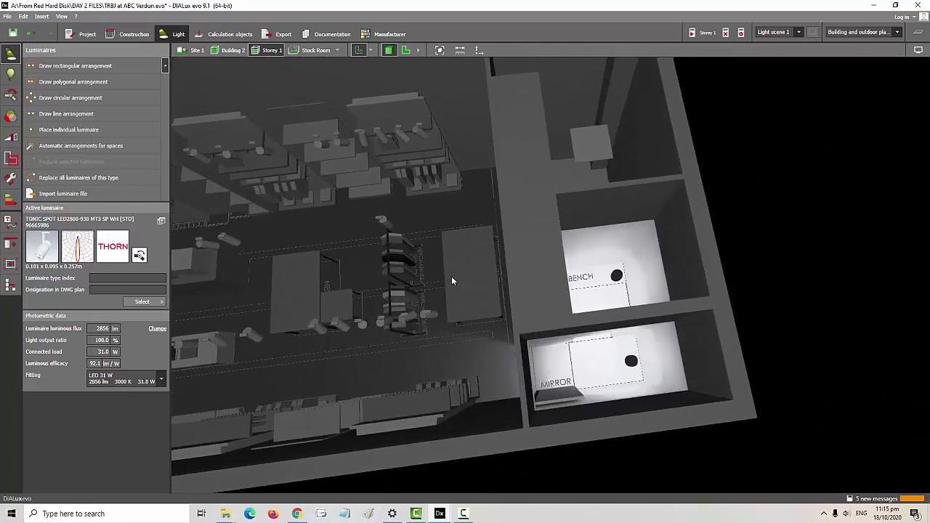
# Switch to the article in Chrome and read its IFC file import section with the Revit and IFC images and video
pyautogui.click(297, 514)
pyautogui.scroll(-4, 384, 407)
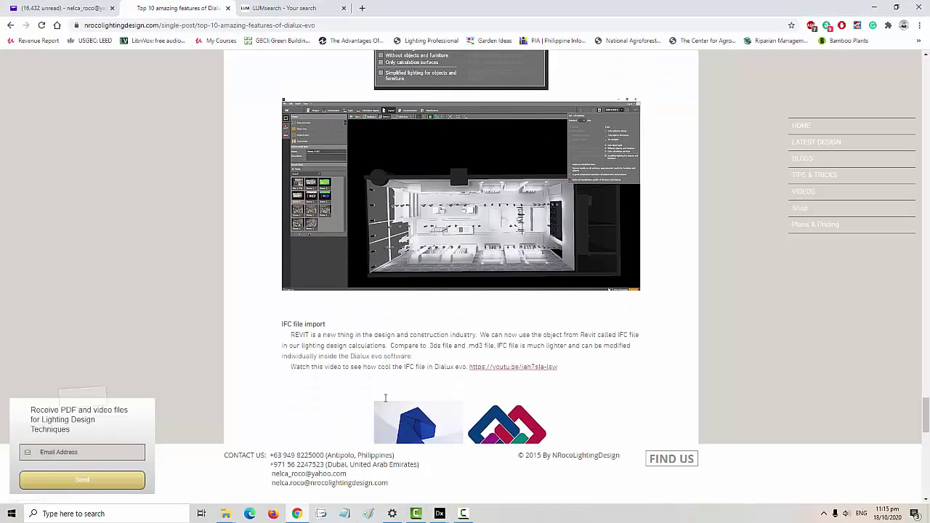
pyautogui.scroll(-3, 399, 359)
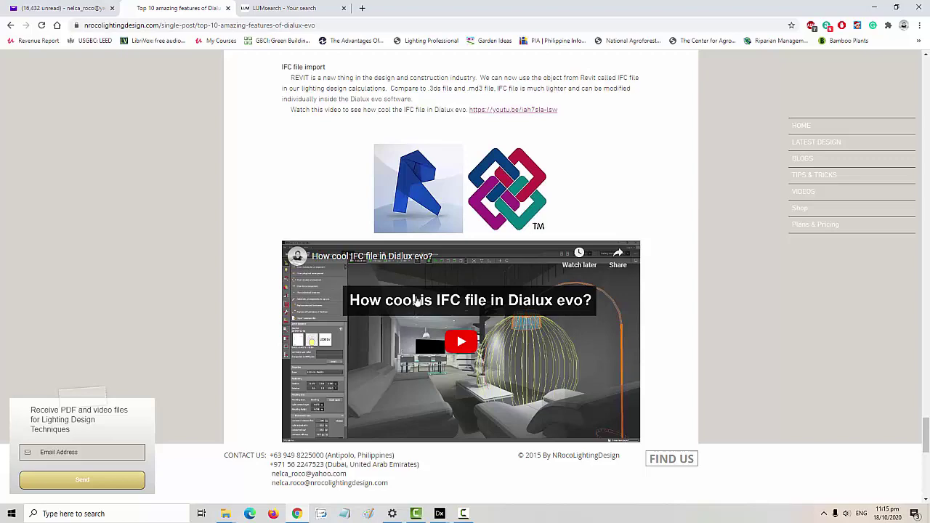
pyautogui.scroll(1, 419, 302)
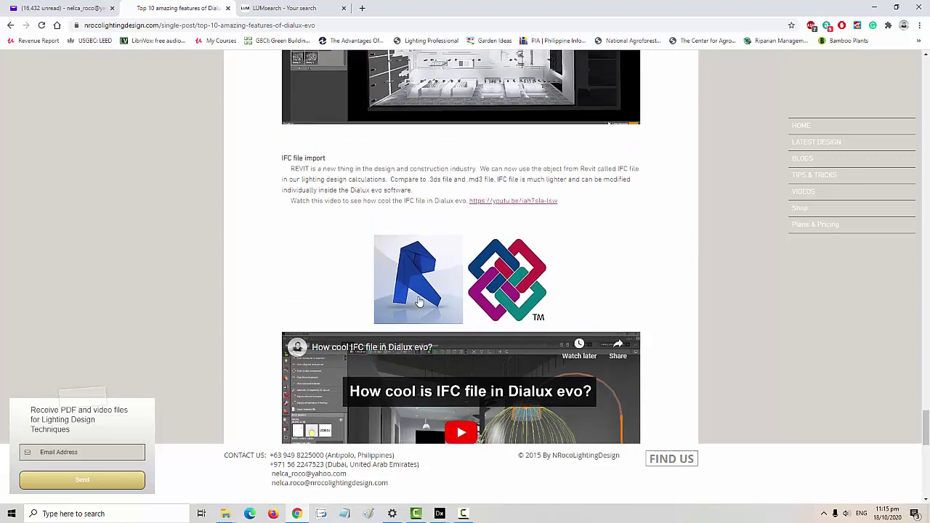
pyautogui.scroll(-2, 424, 305)
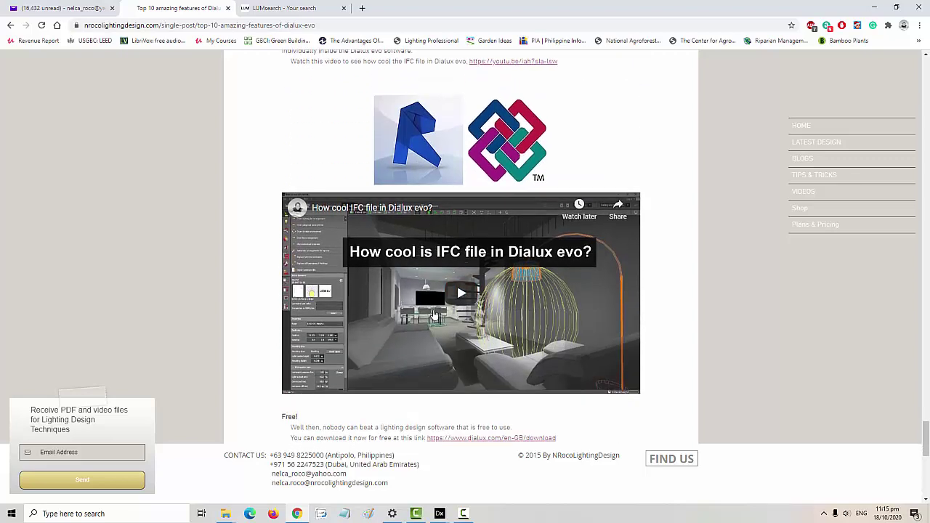
pyautogui.scroll(1, 436, 303)
pyautogui.scroll(-1, 436, 303)
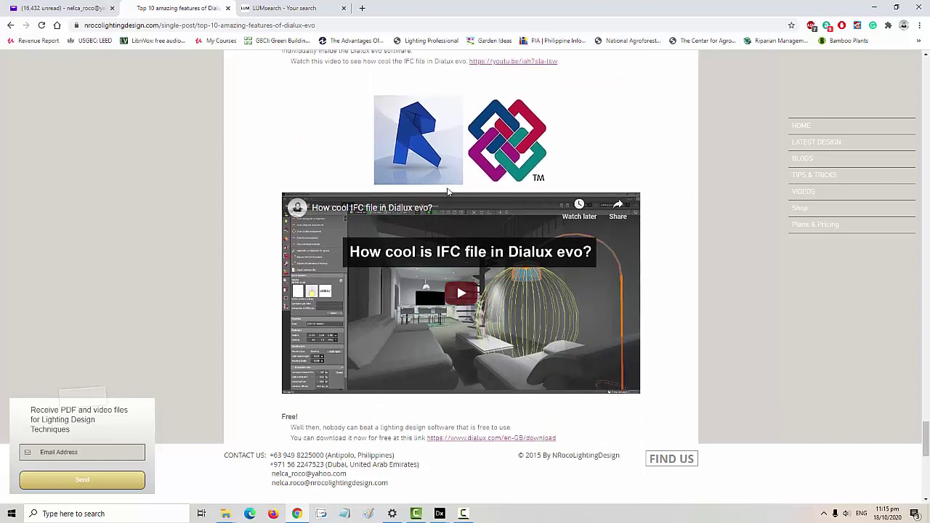
pyautogui.scroll(1, 463, 247)
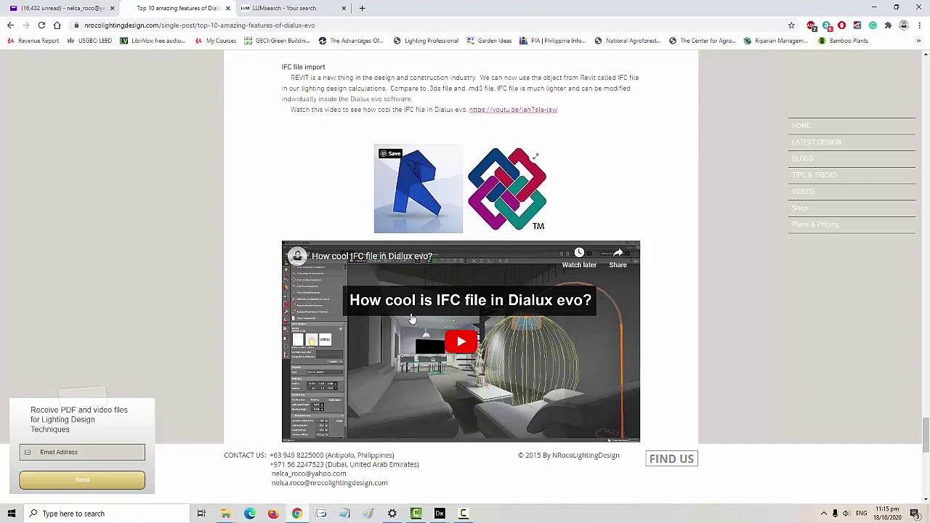
pyautogui.scroll(-1, 456, 330)
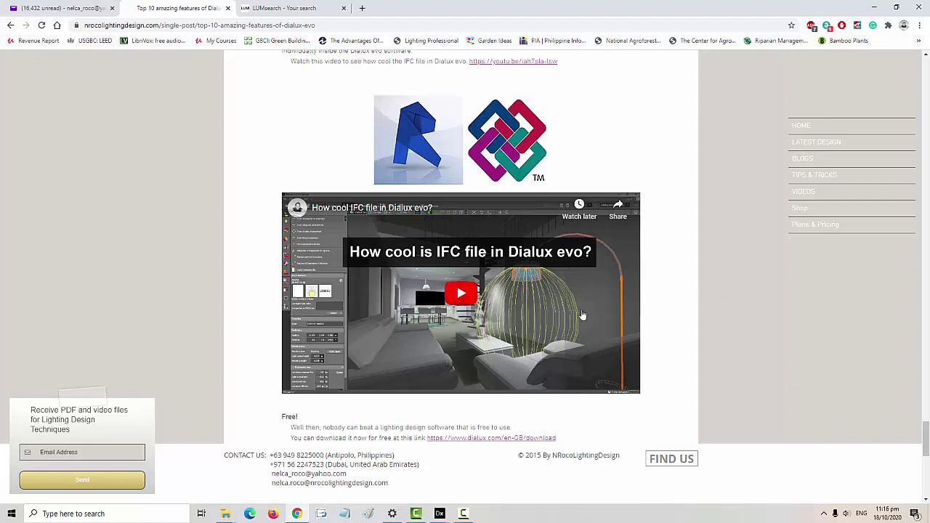
pyautogui.scroll(2, 582, 315)
pyautogui.scroll(-3, 518, 294)
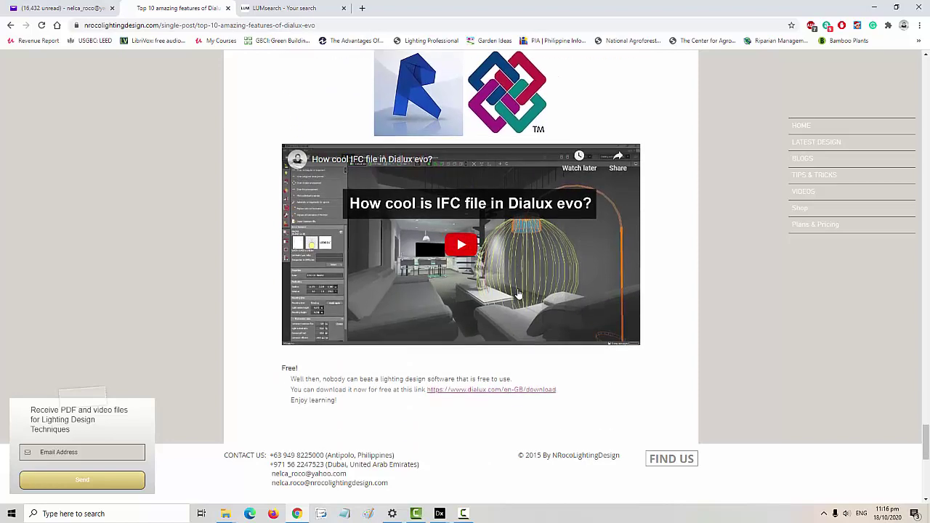
# Read the article's Free! section, open its DIALux download link and return to the article
pyautogui.scroll(-4, 518, 295)
pyautogui.scroll(-2, 569, 320)
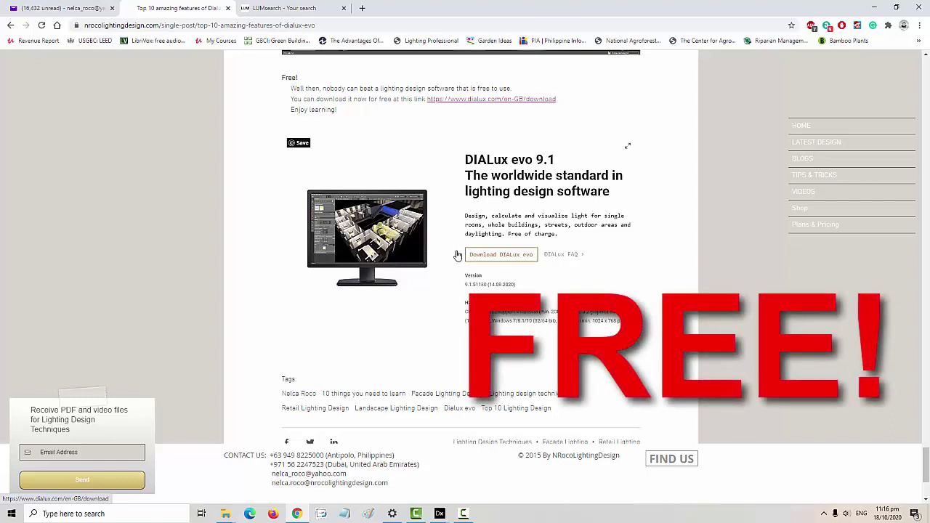
pyautogui.scroll(1, 443, 276)
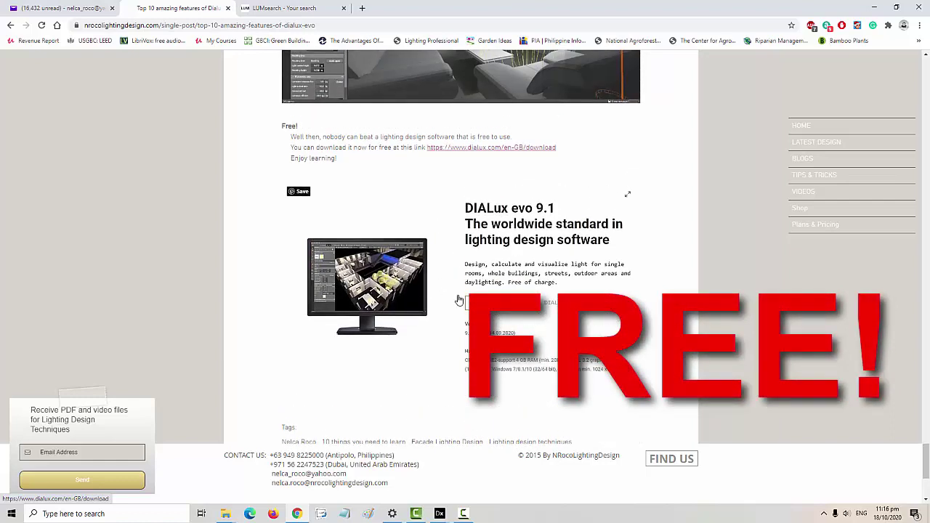
pyautogui.click(500, 147)
pyautogui.click(209, 8)
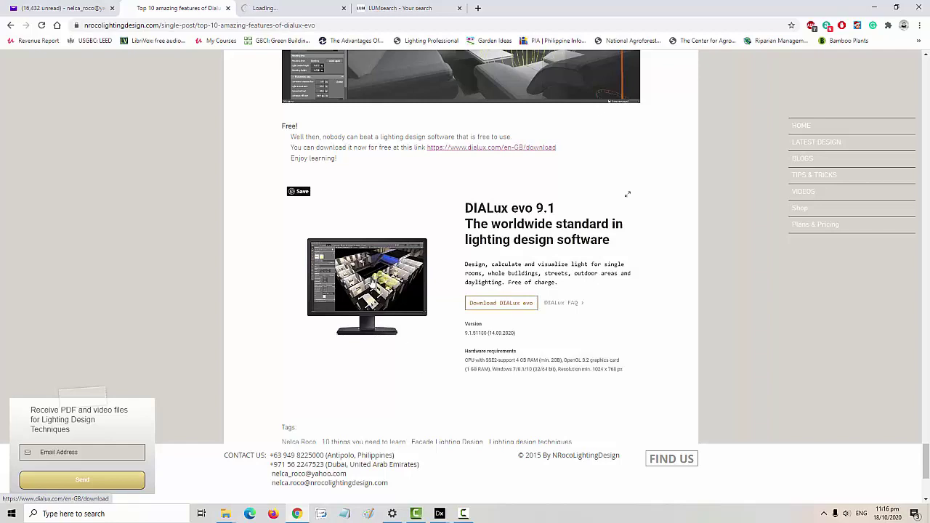
# Go back to the beginning of the article and review the numbered list of the top 10 features and the cover image
pyautogui.scroll(2, 406, 272)
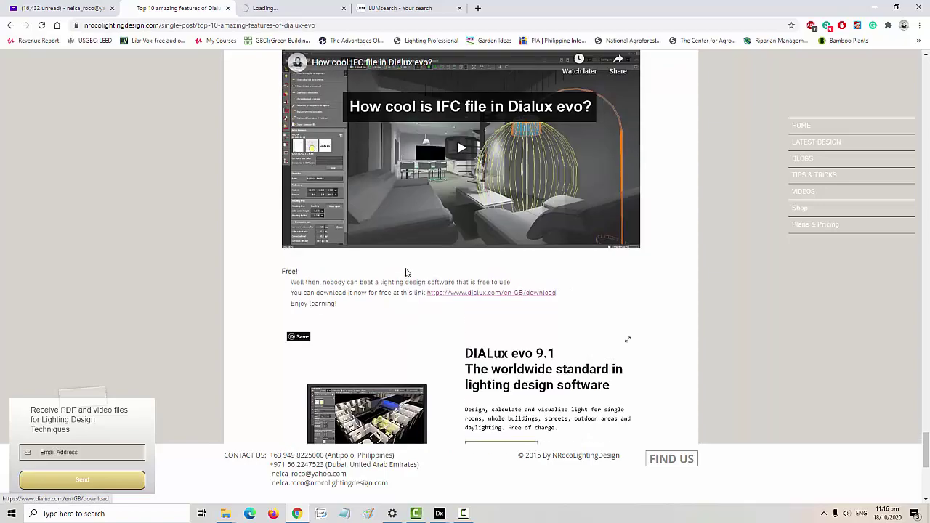
pyautogui.scroll(10, 405, 272)
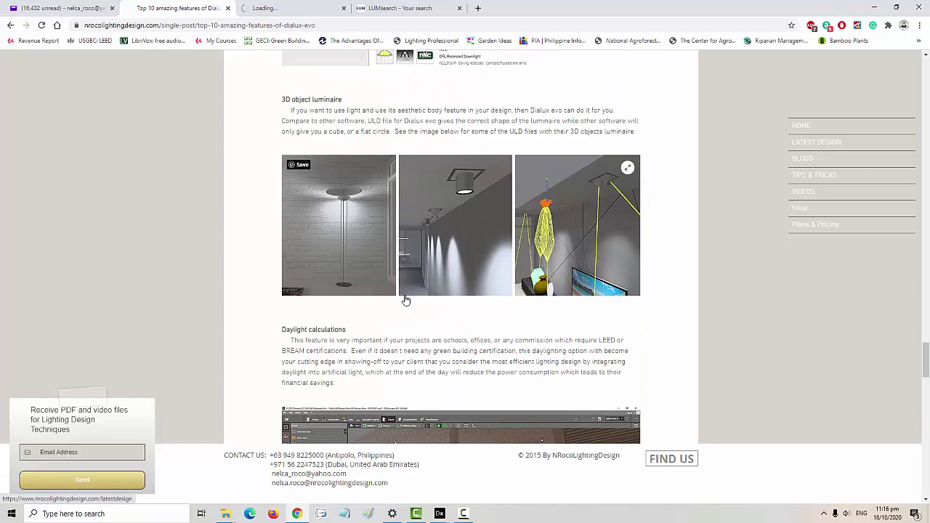
pyautogui.scroll(15, 406, 300)
pyautogui.scroll(15, 408, 275)
pyautogui.scroll(10, 409, 270)
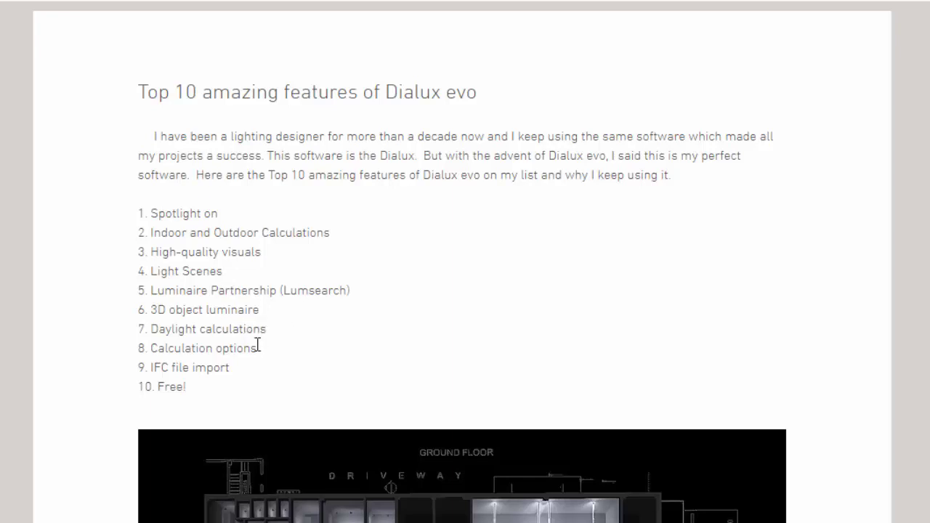
pyautogui.scroll(-1, 258, 347)
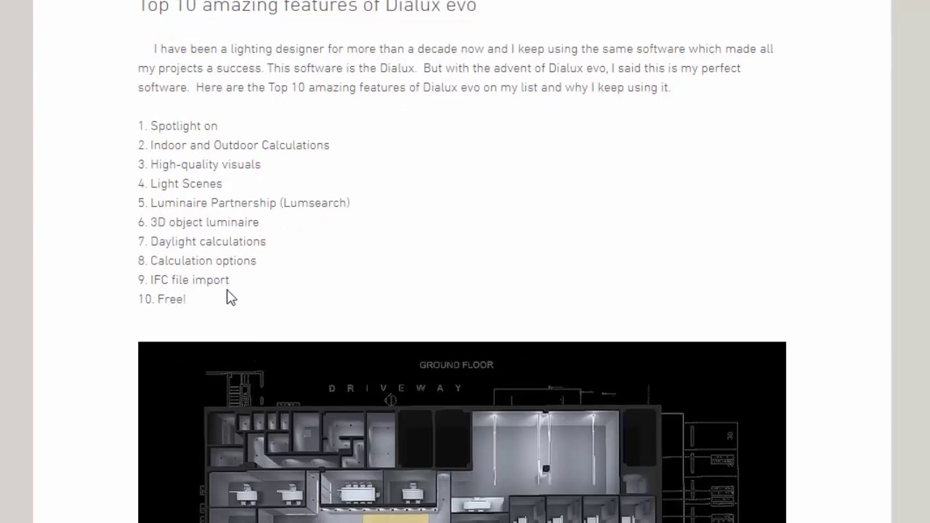
pyautogui.scroll(-9, 214, 297)
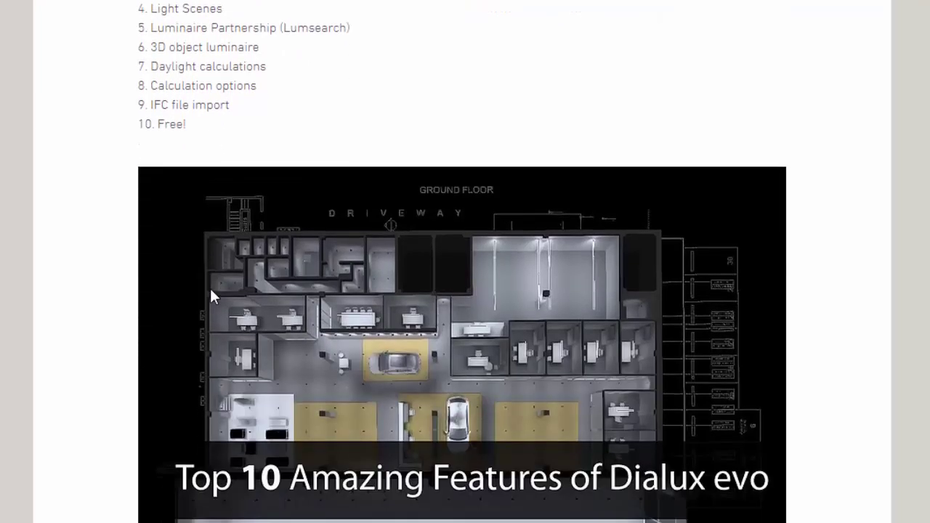
pyautogui.scroll(3, 234, 316)
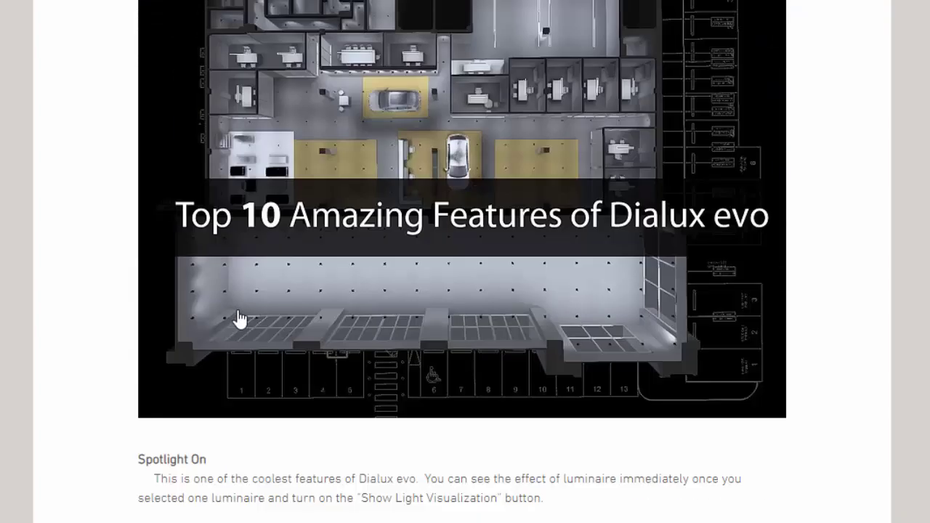